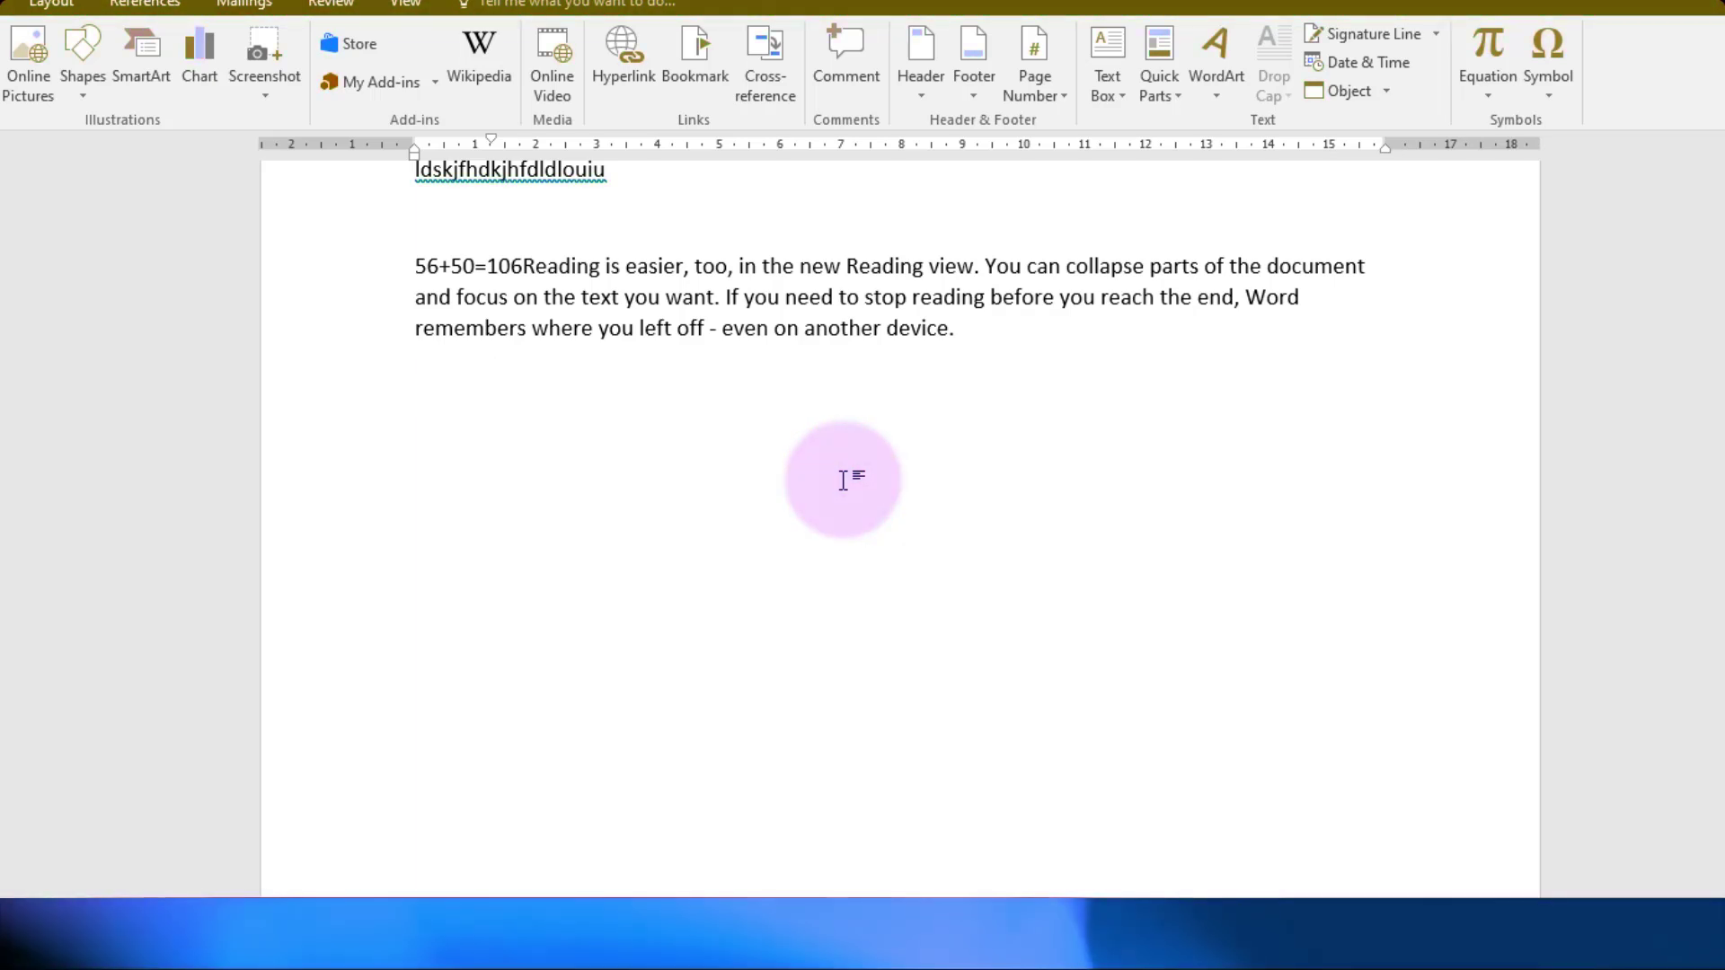
Insert a WordArt in the first row's purple style below the paragraph, with the text "Diploma in computer application"
click(1216, 90)
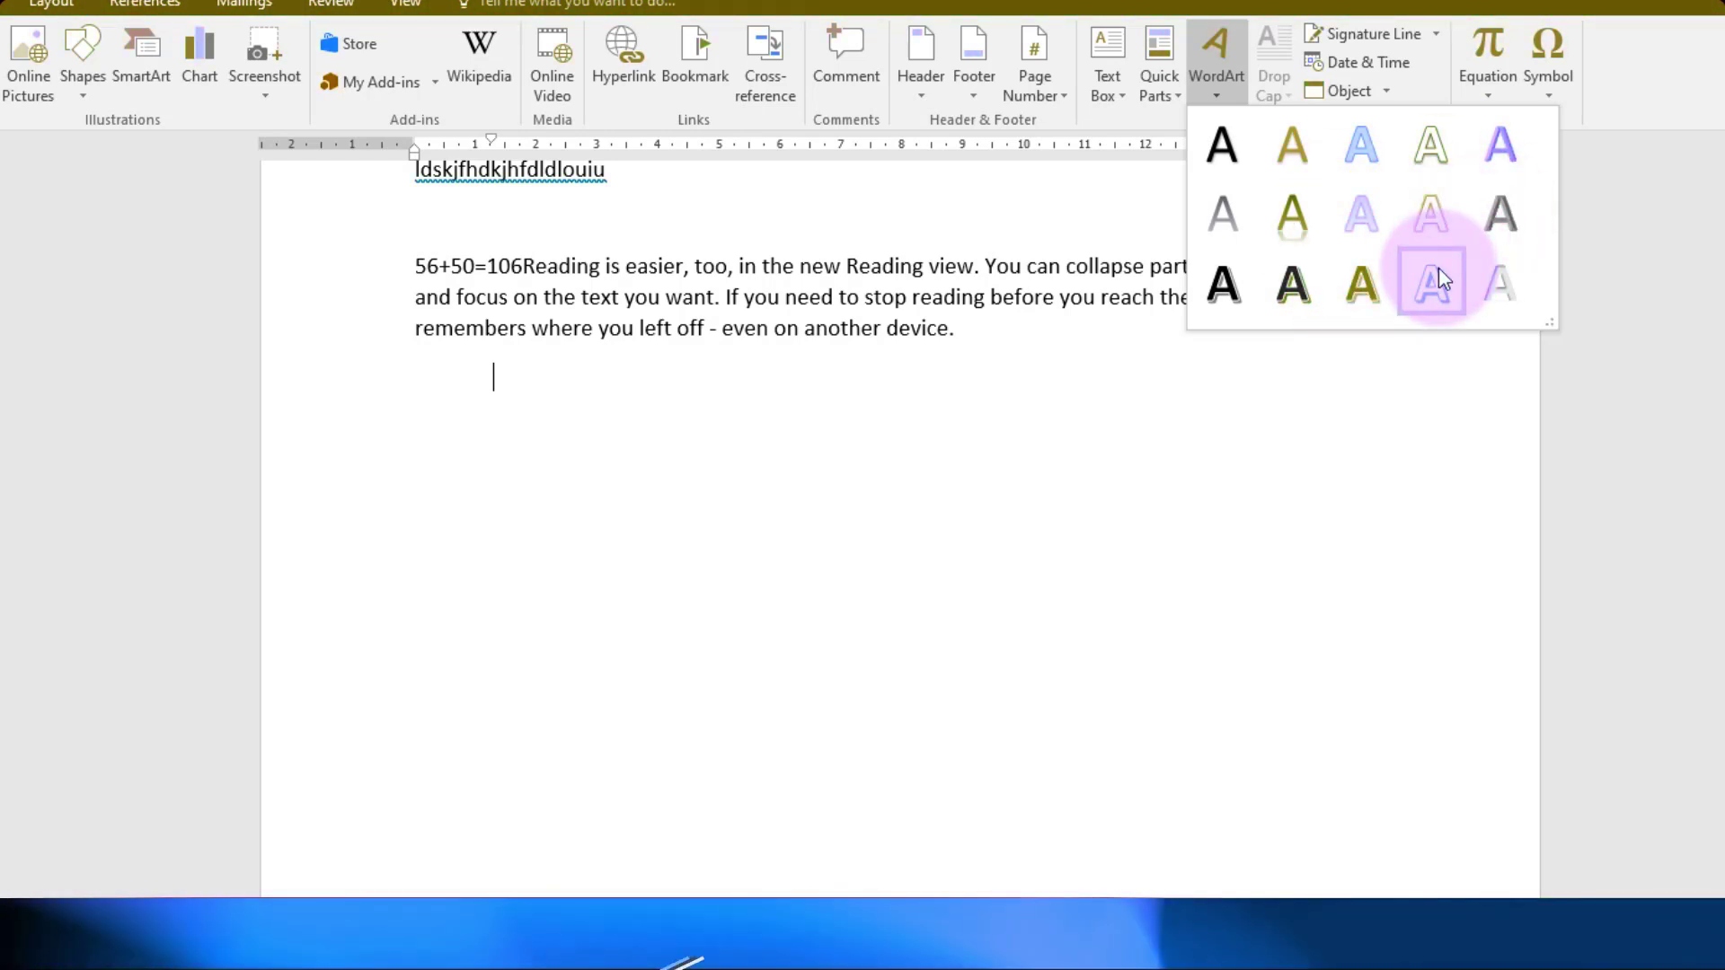
click(1502, 150)
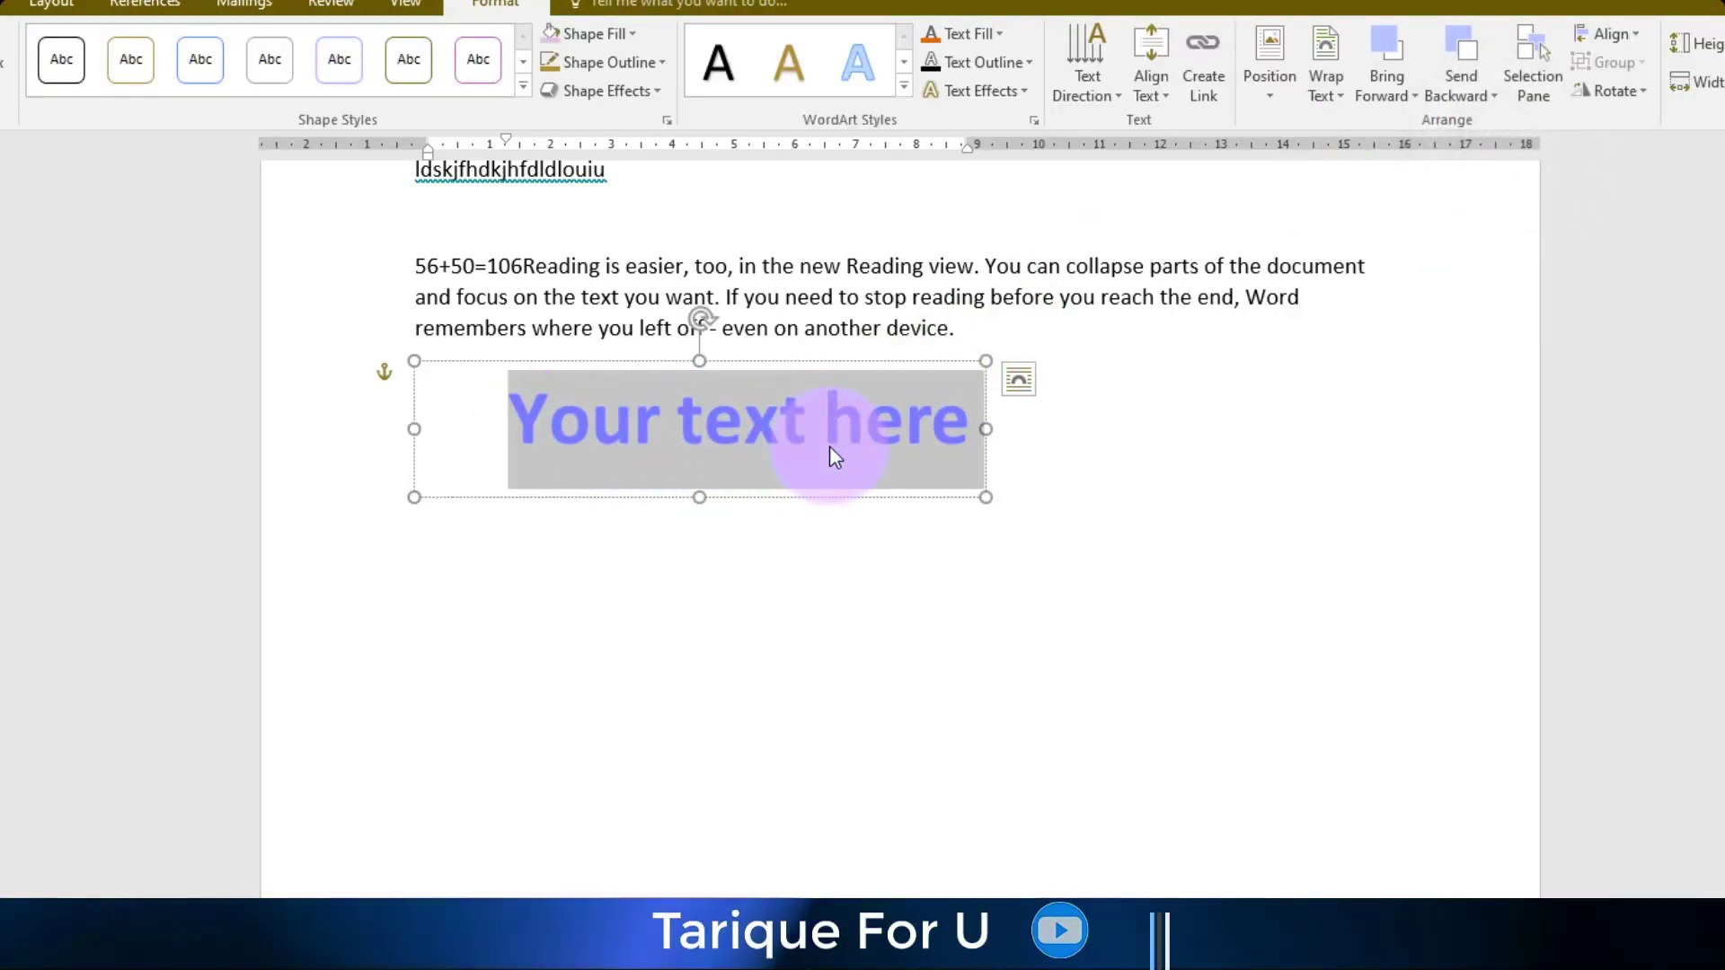
text(D)
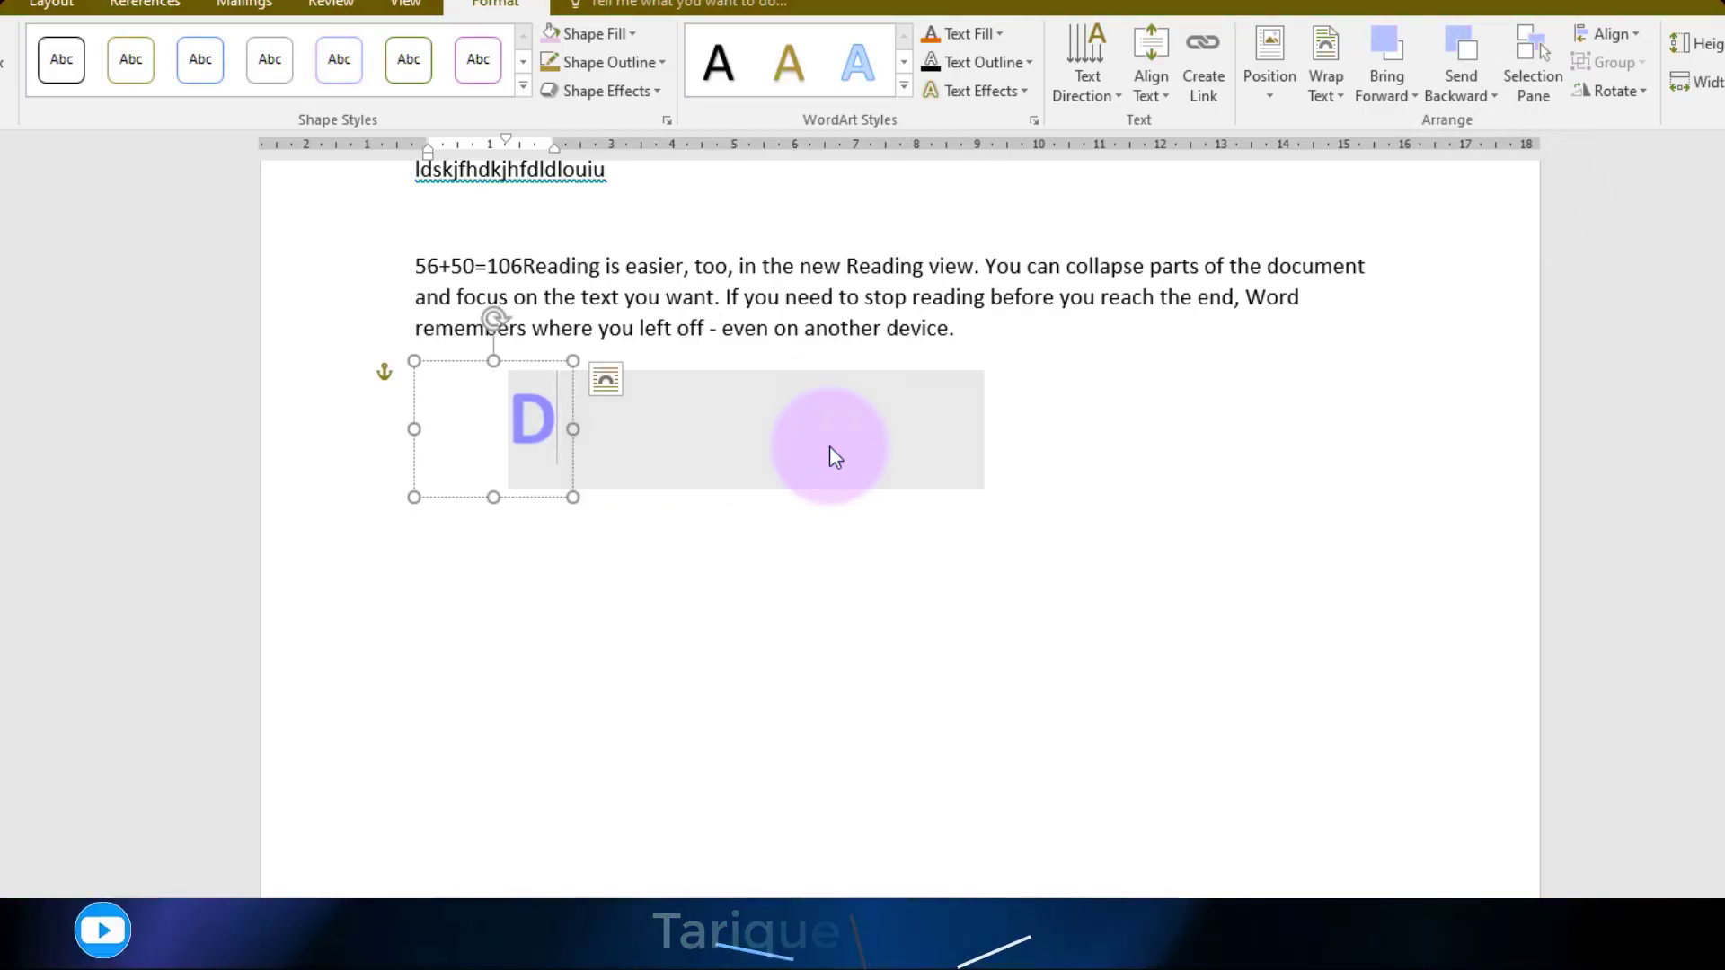
text(iploma)
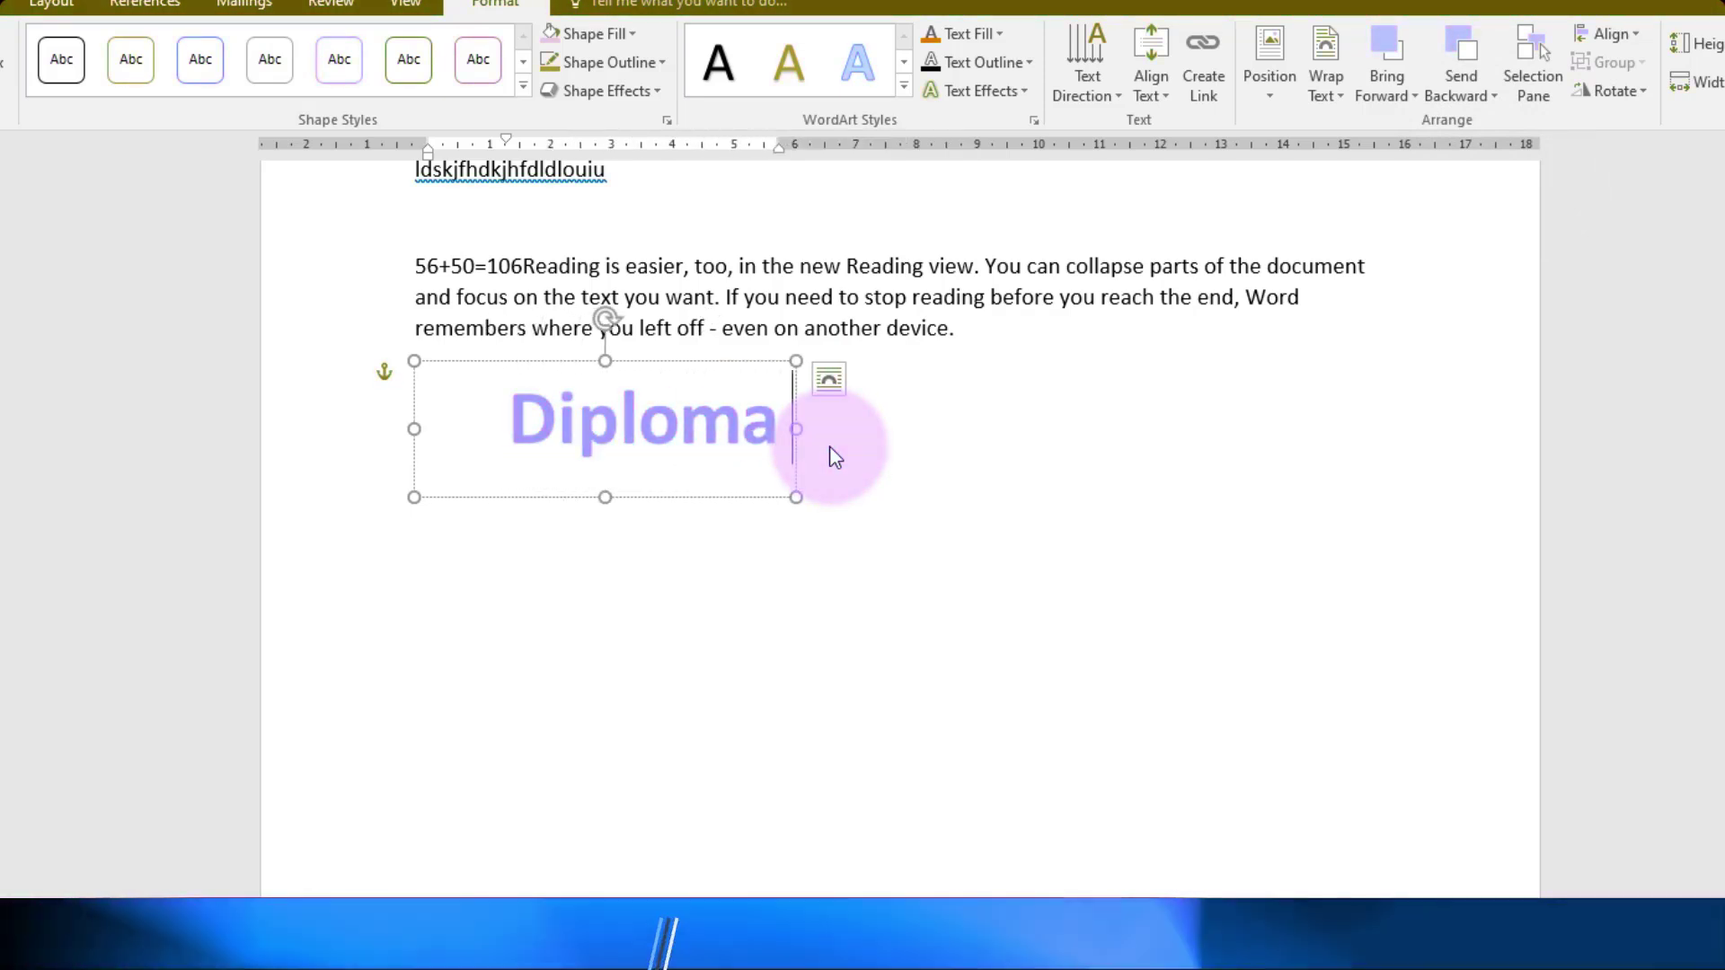
text( in computer aa)
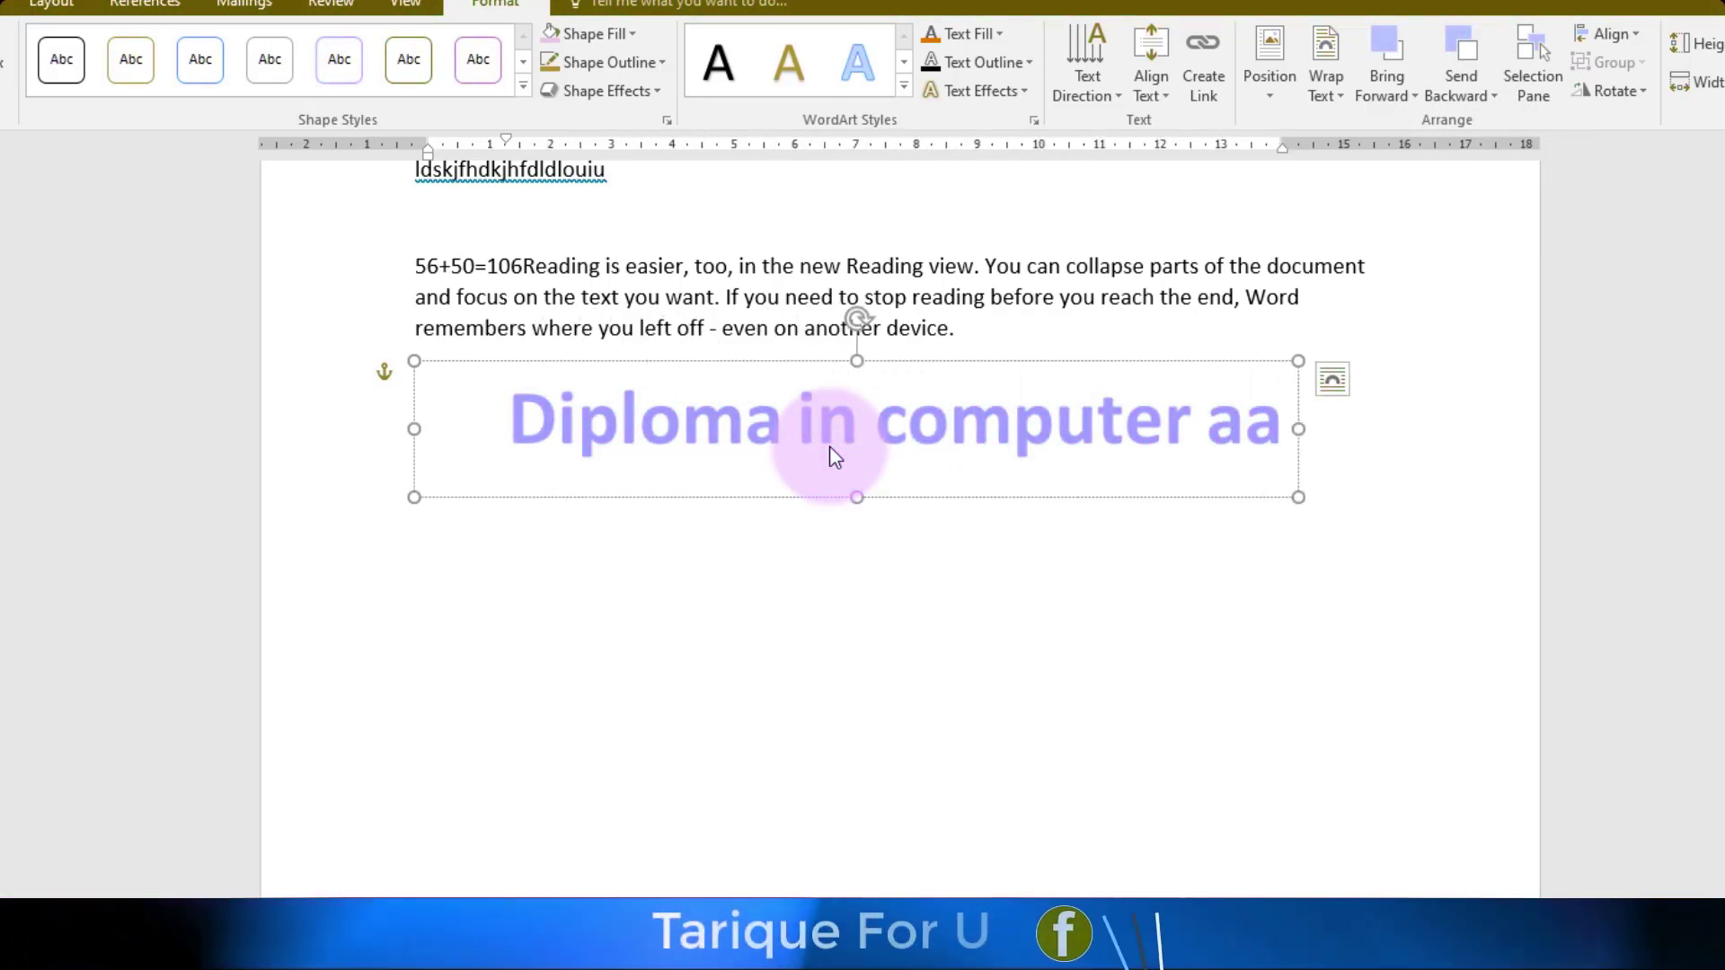
key(BackSpace)
text(pplicatio)
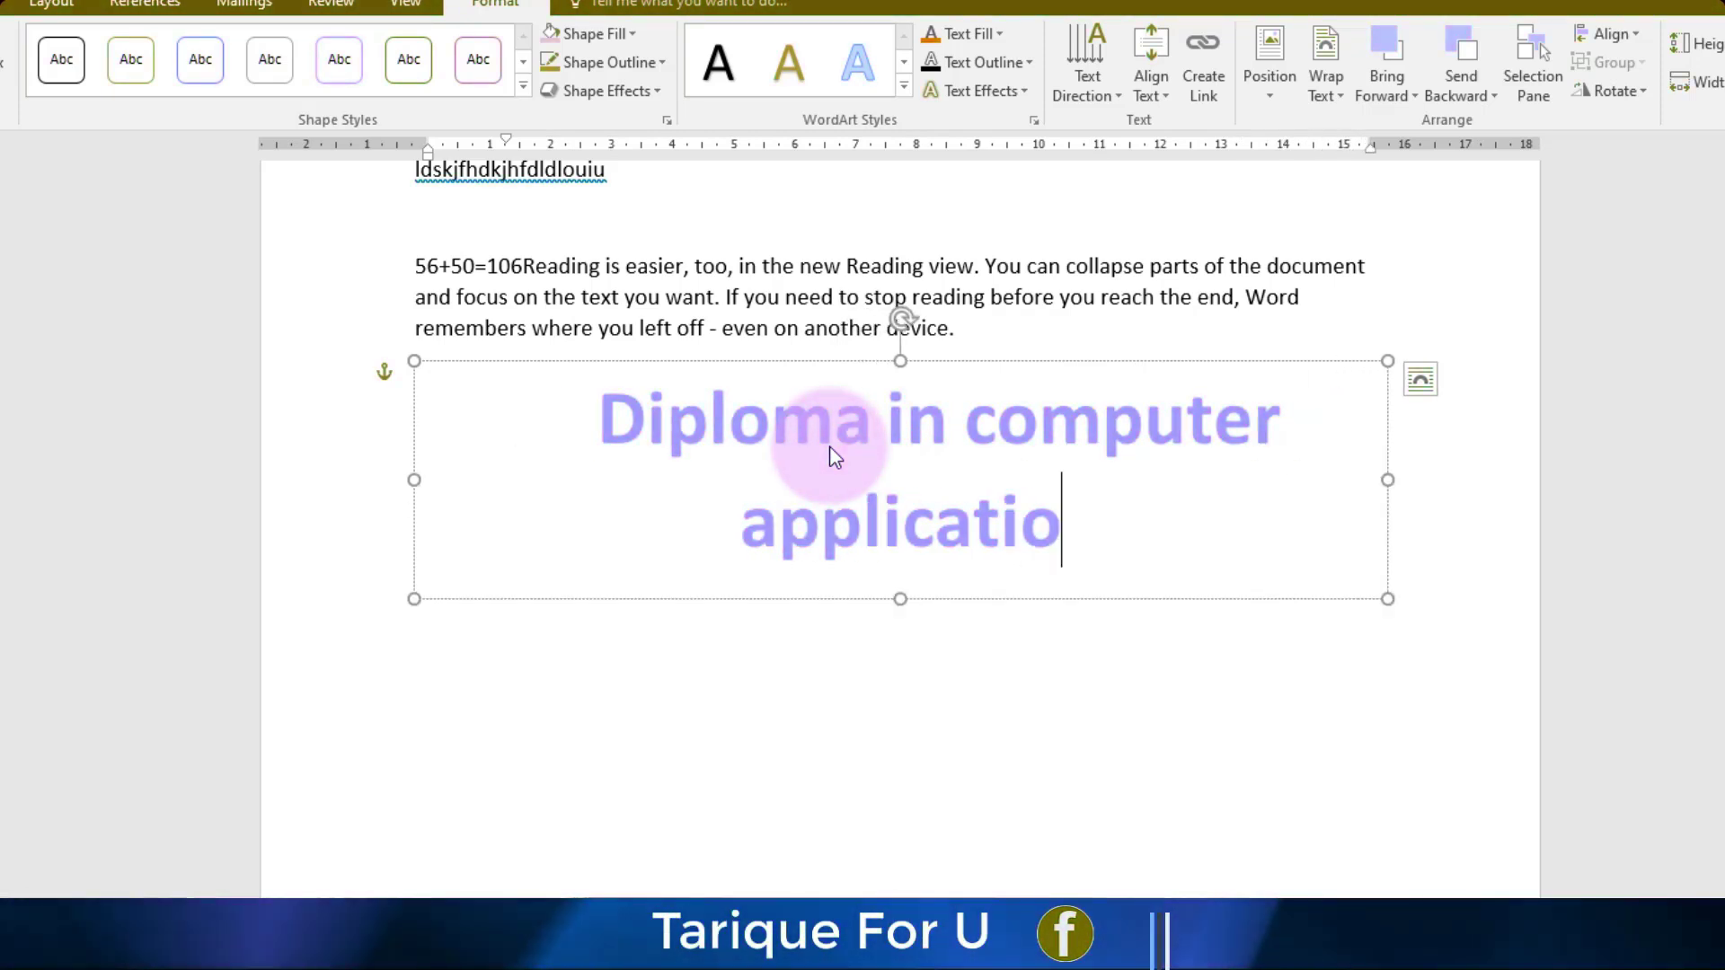
text(n)
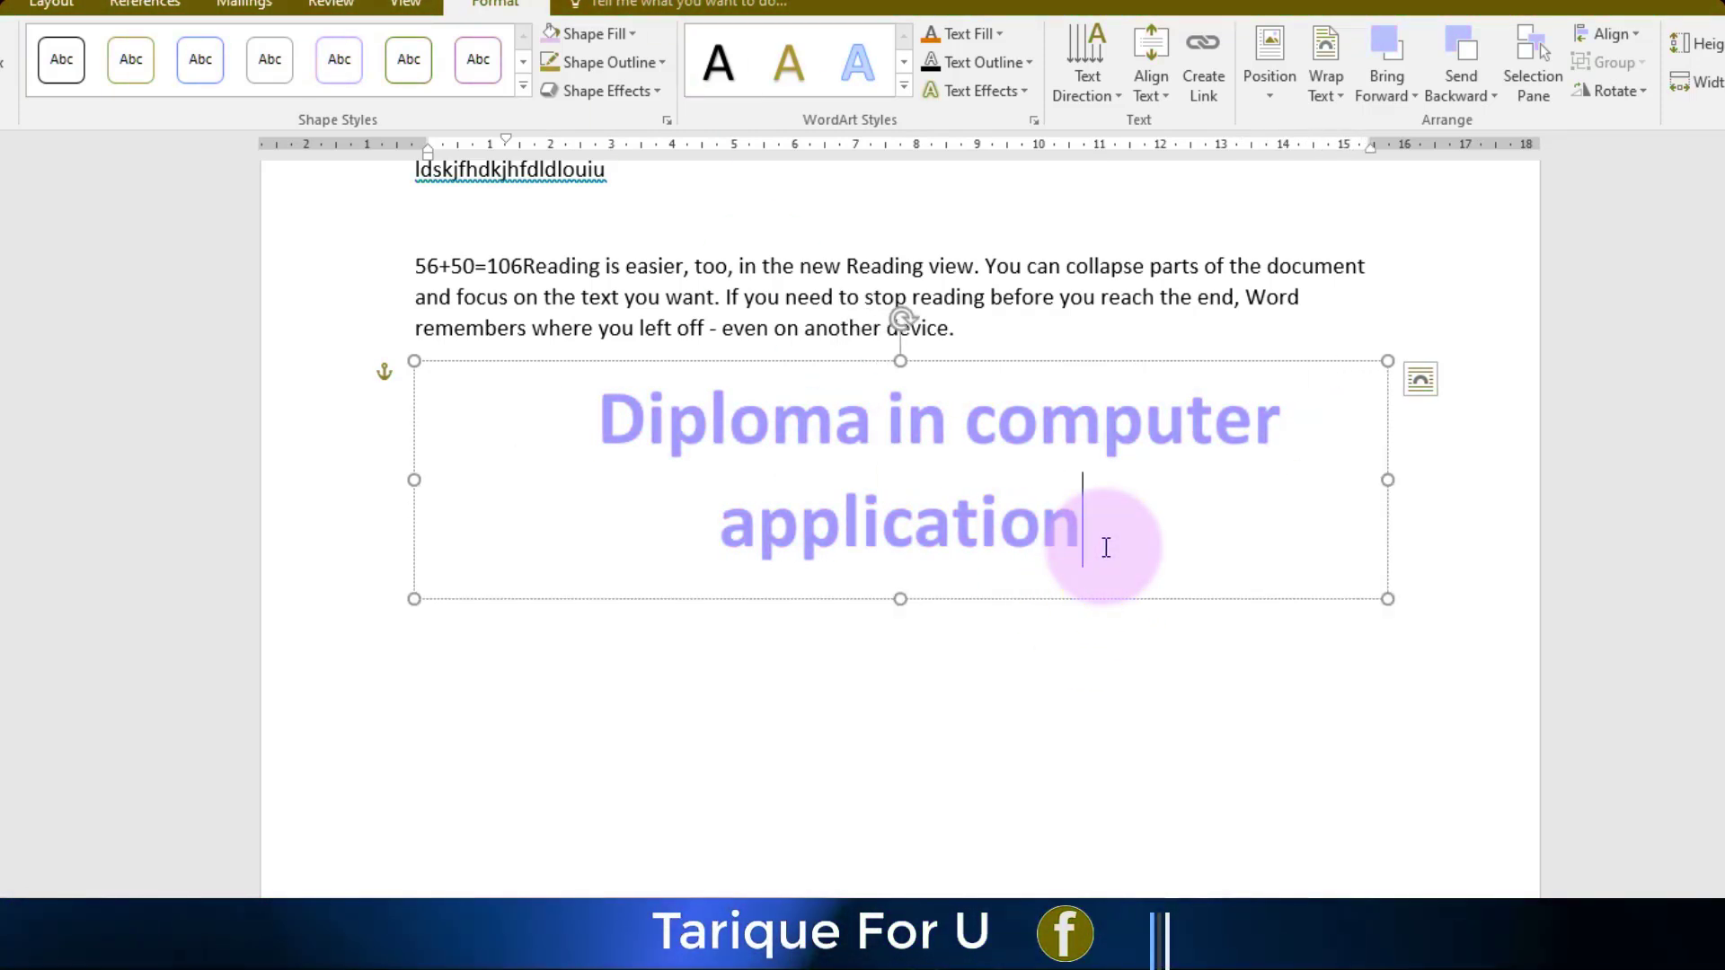
click(1015, 675)
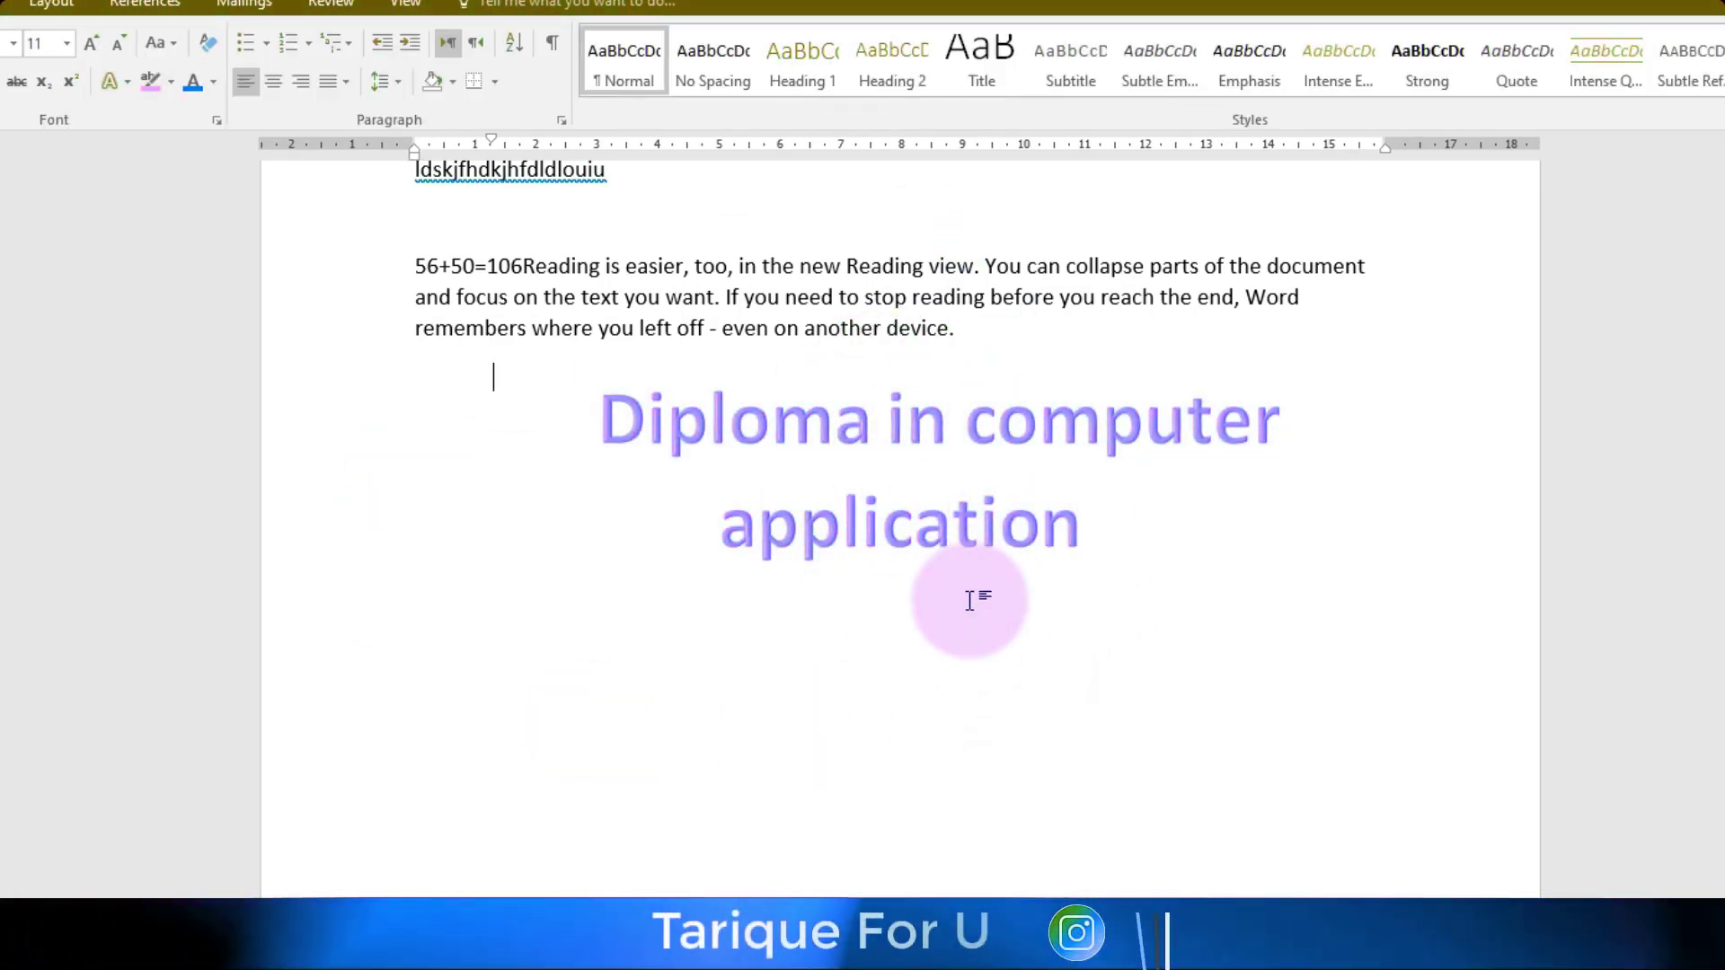
Apply the arch Follow Path transform to the whole "Diploma in computer application" WordArt text
click(1078, 536)
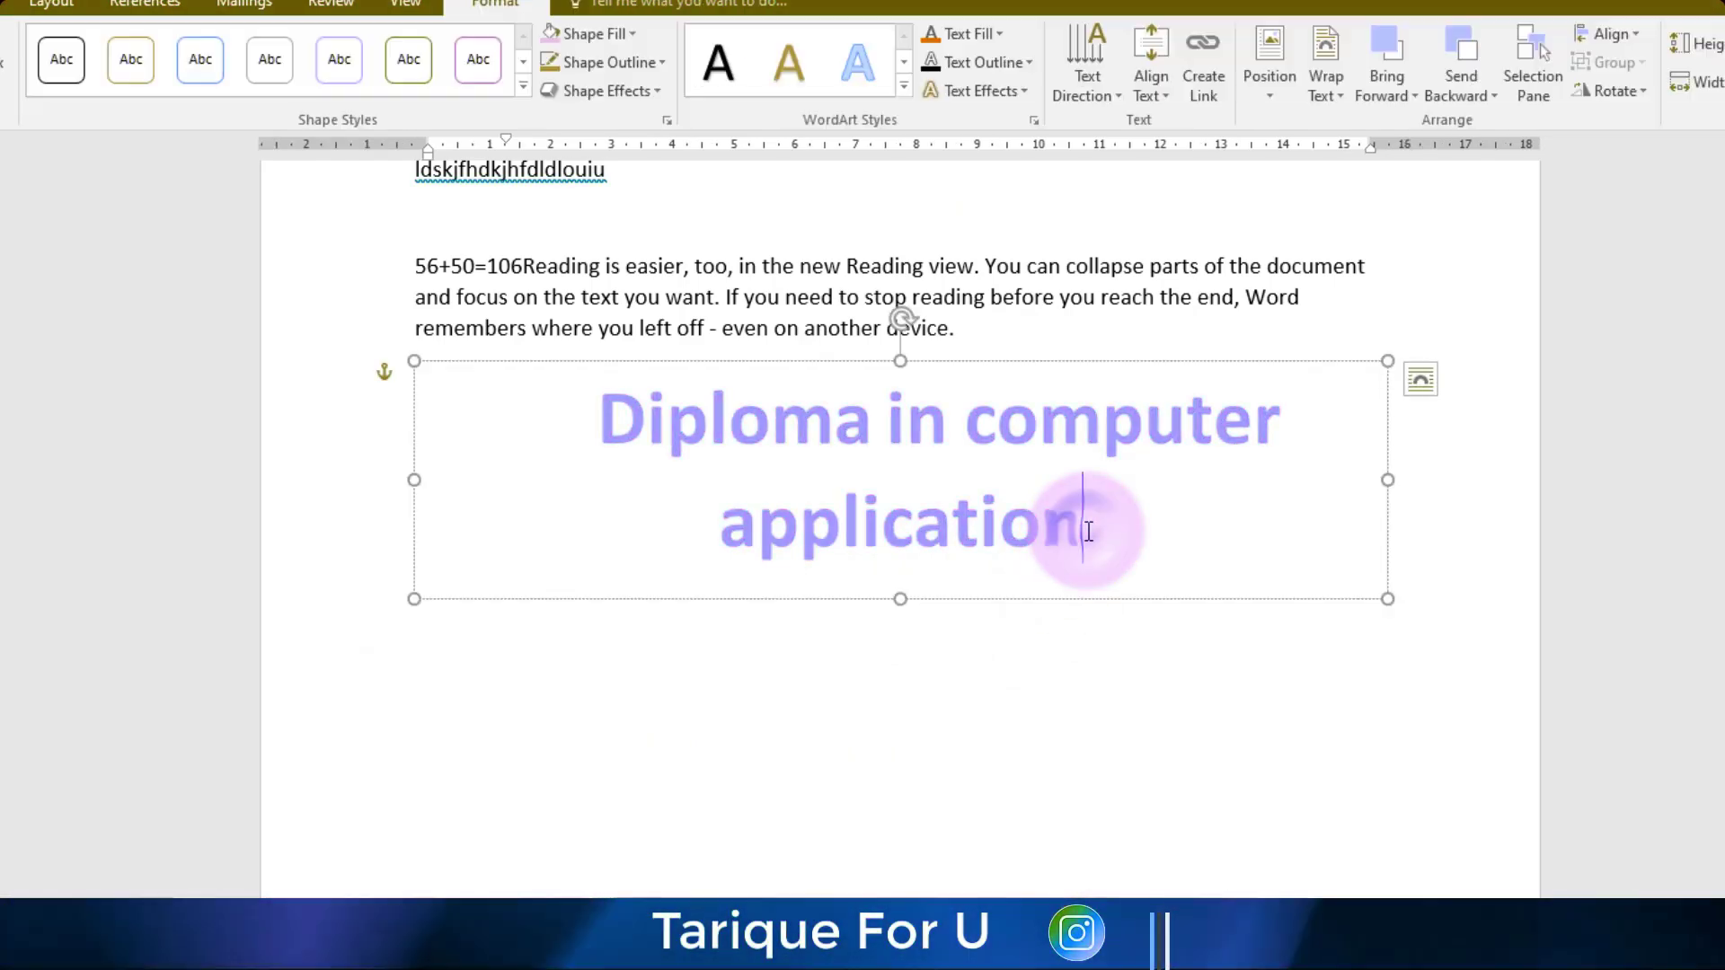
drag(1081, 531, 643, 468)
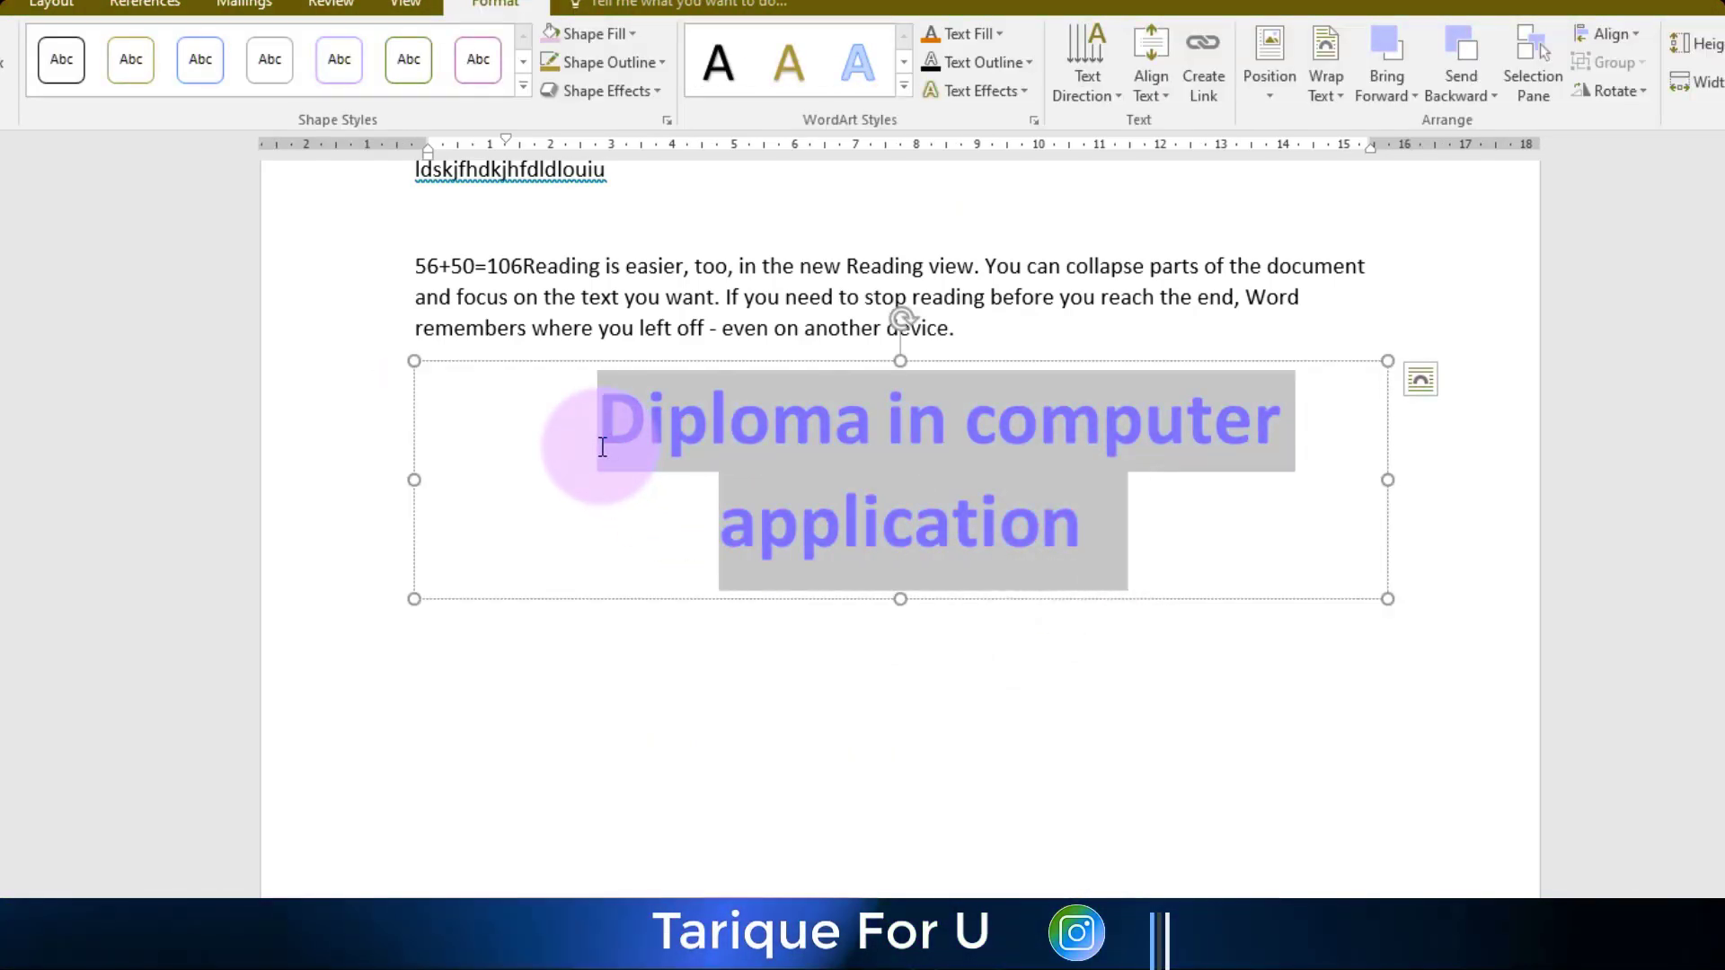
click(1016, 93)
mouse_move(1049, 131)
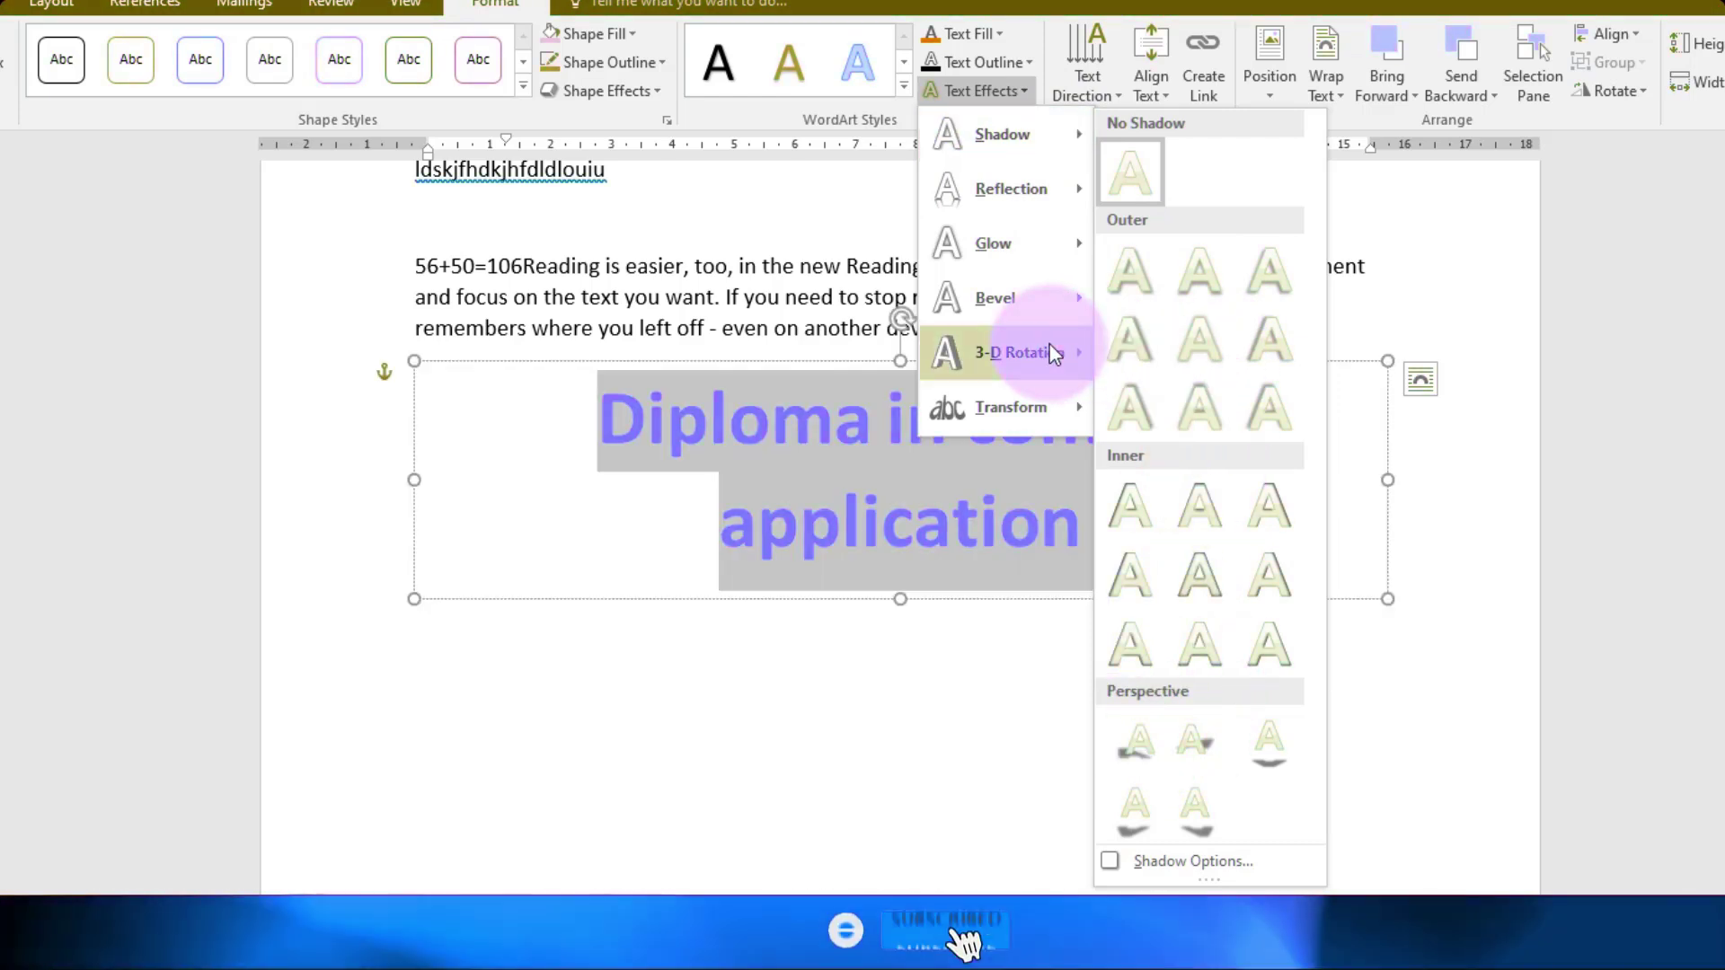
mouse_move(1080, 415)
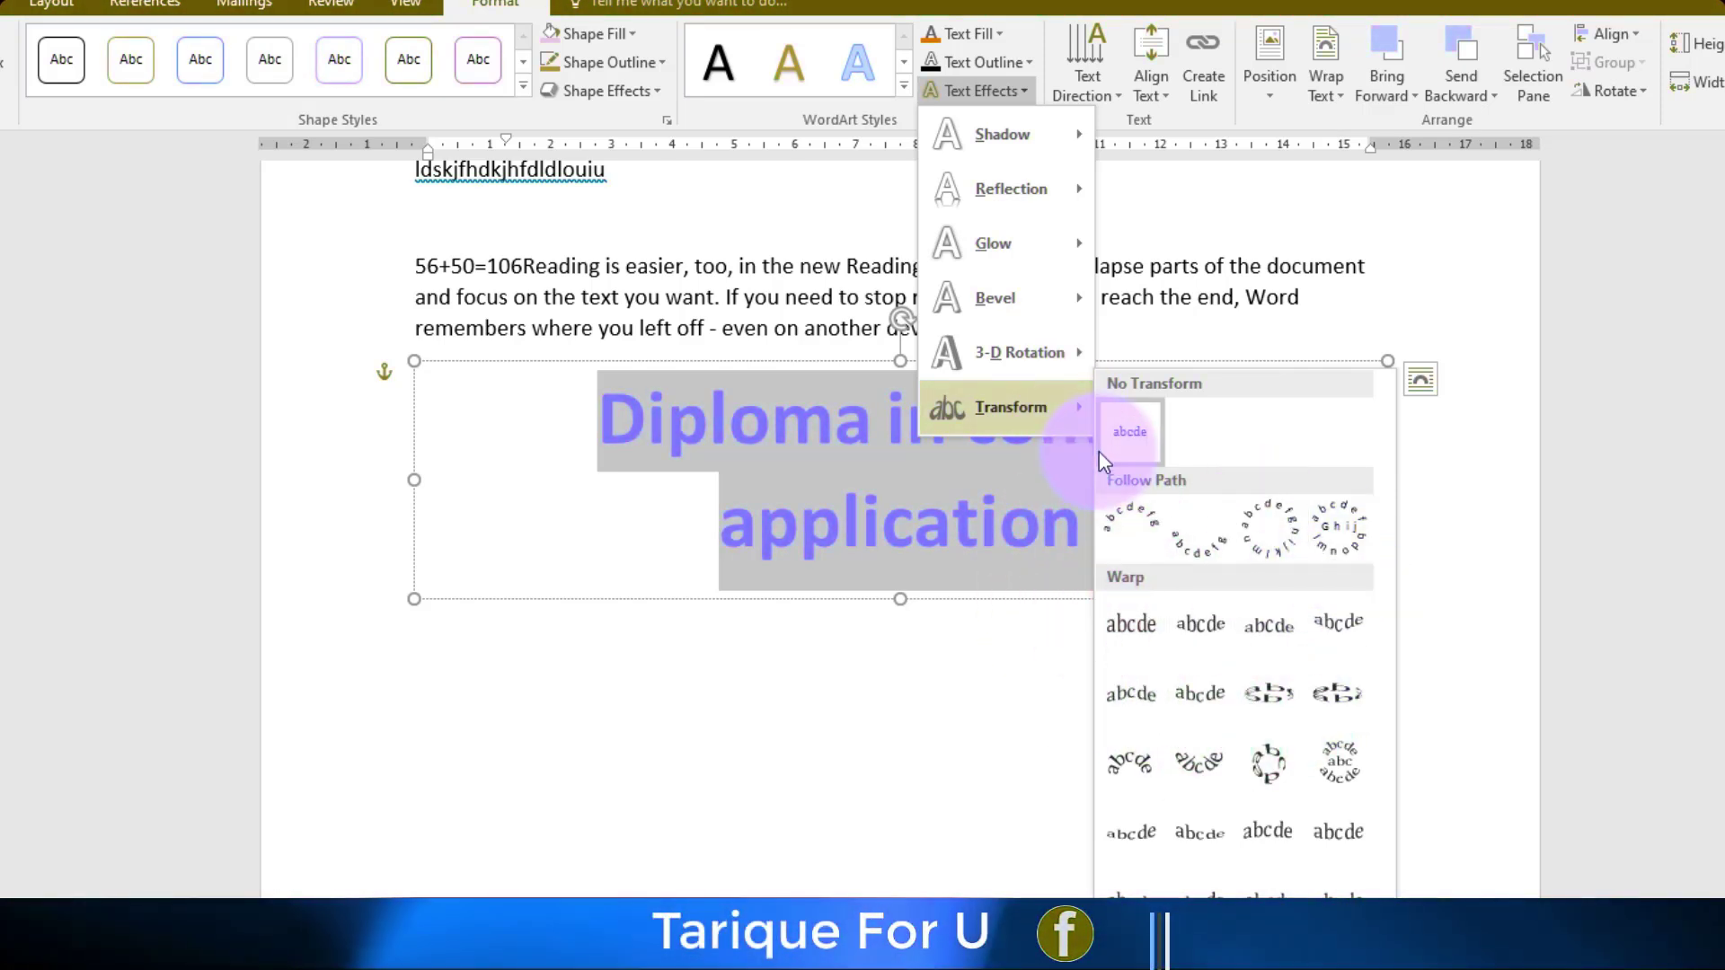
click(1128, 525)
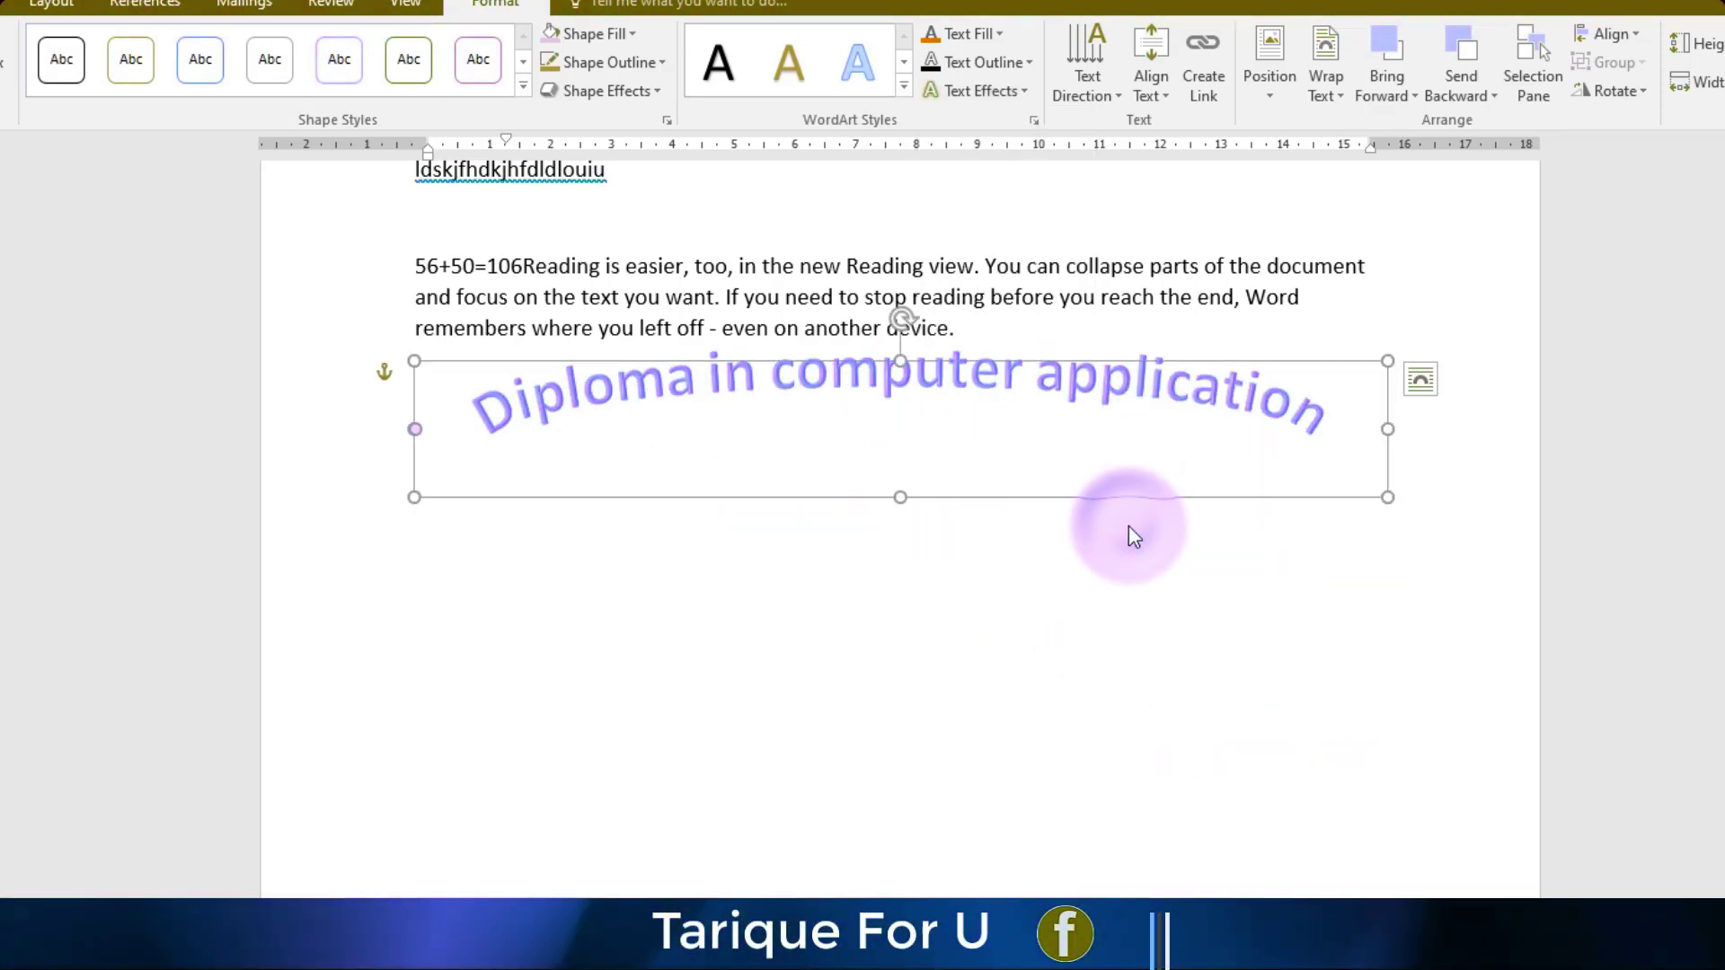
Stretch the arched WordArt's box to about twice its height and move it slightly lower on the page
drag(899, 497, 901, 636)
click(1008, 629)
drag(1009, 636, 1013, 728)
click(1046, 839)
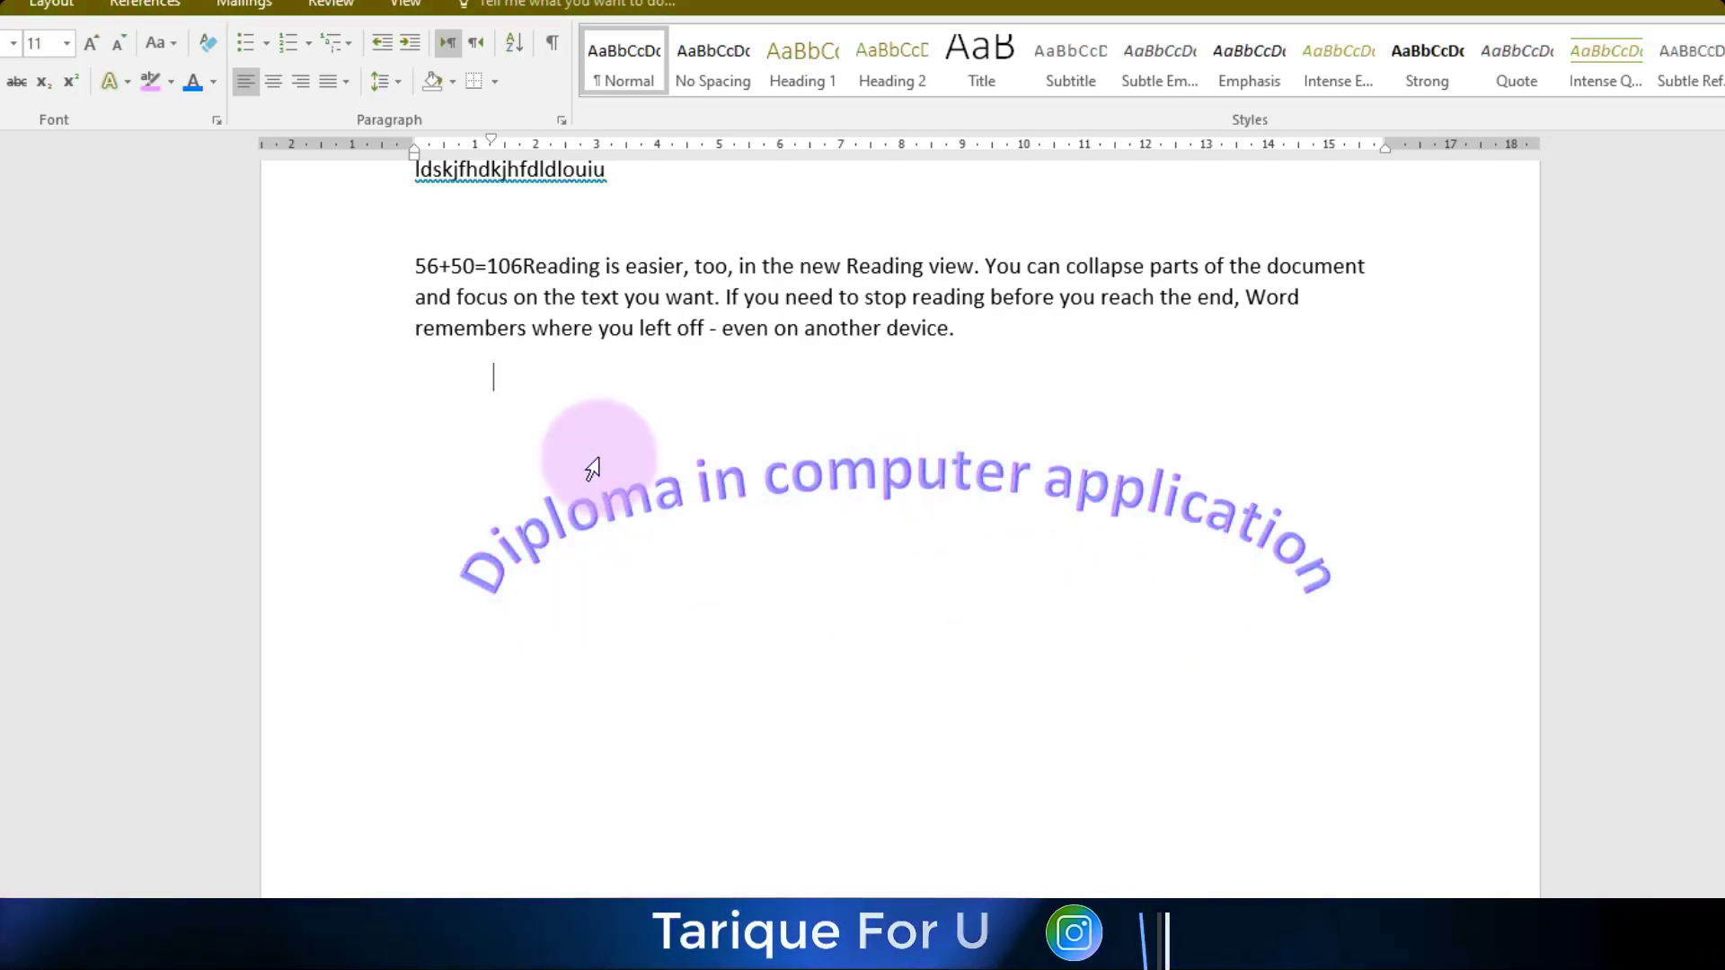
Insert a second WordArt in the third row's second style and place it below the arched title
click(959, 468)
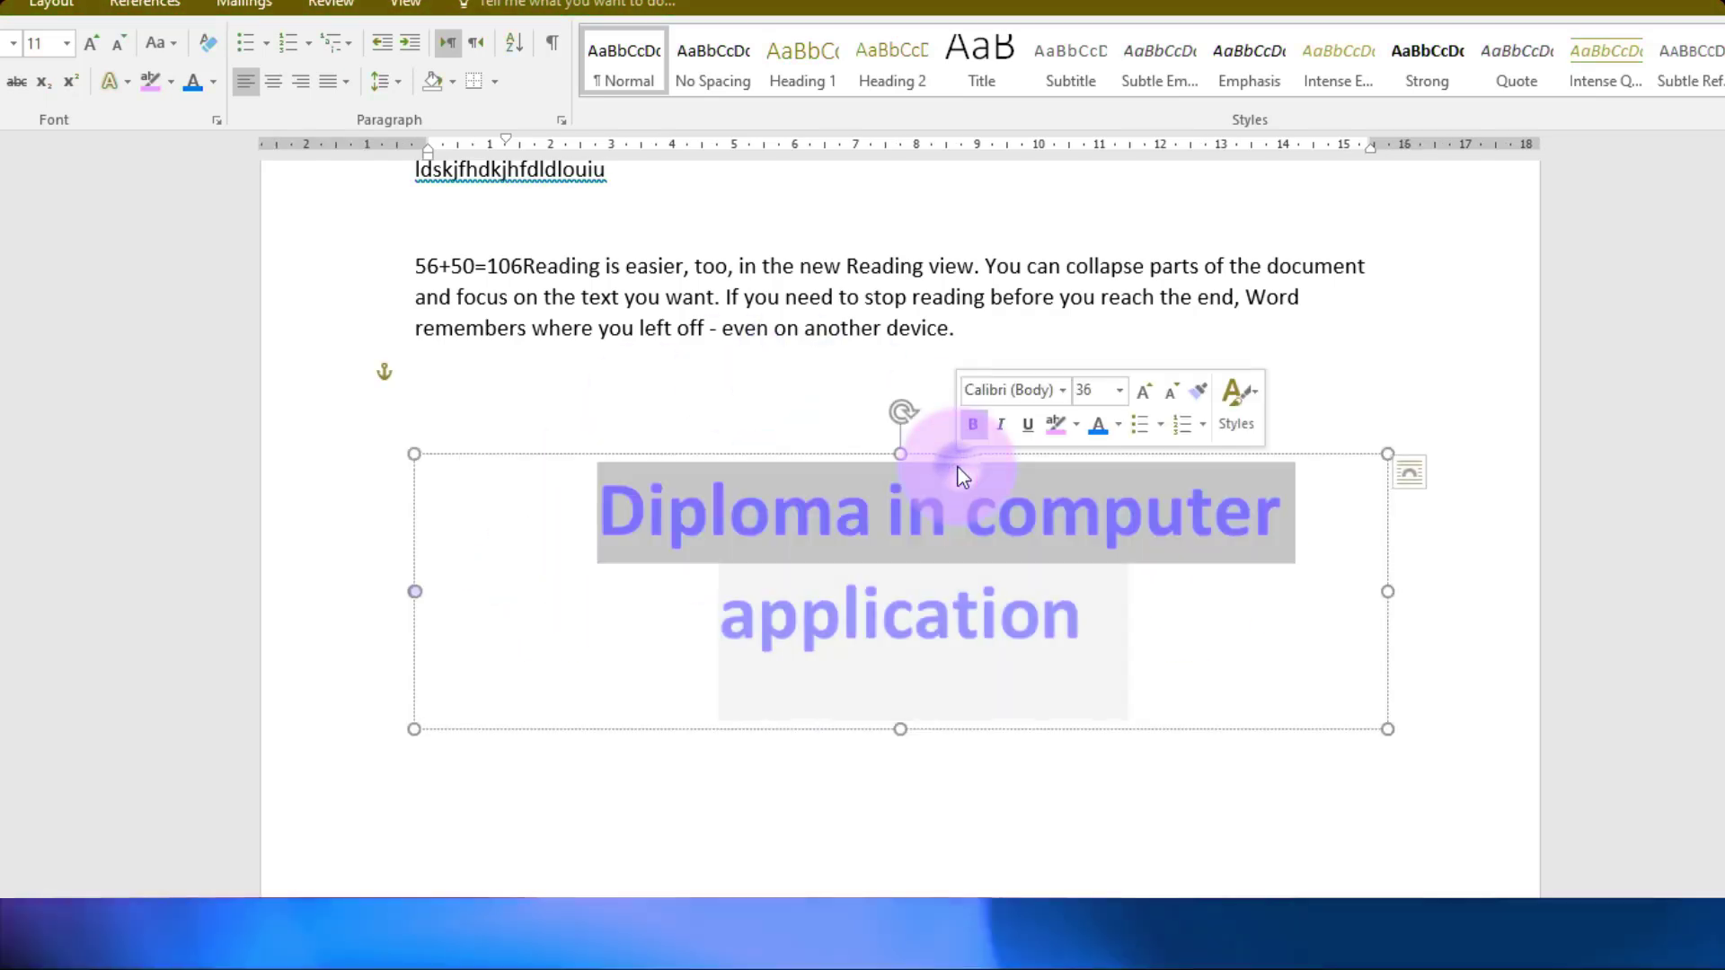
click(960, 612)
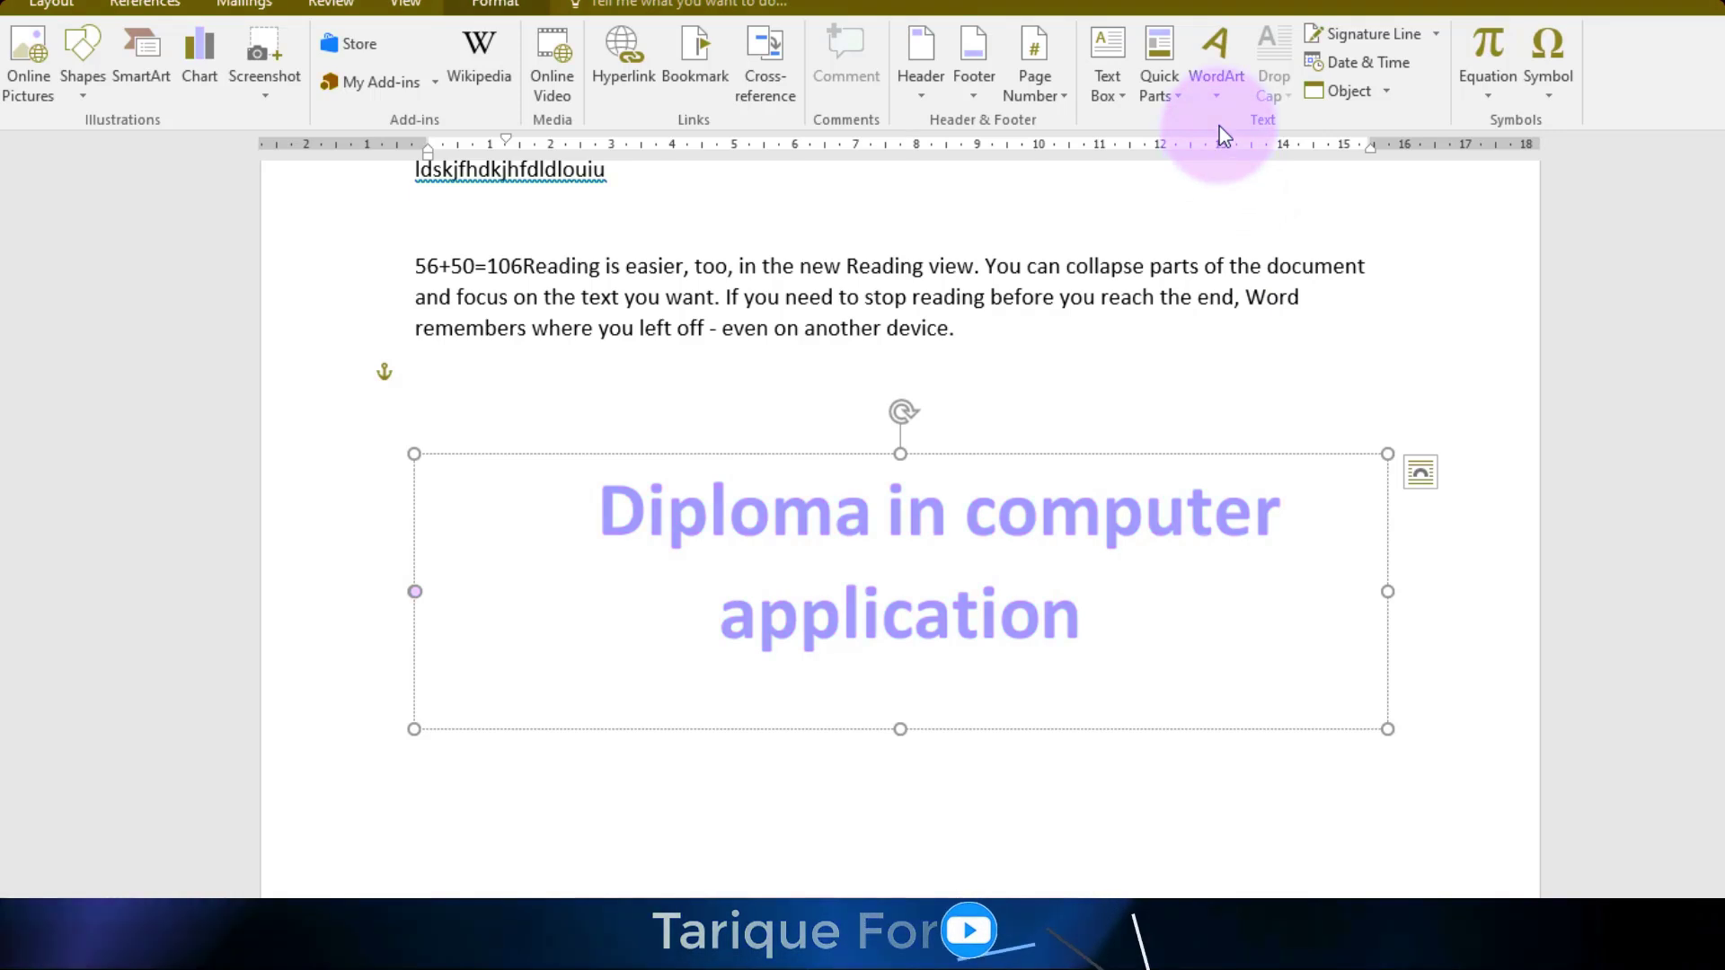
click(1216, 54)
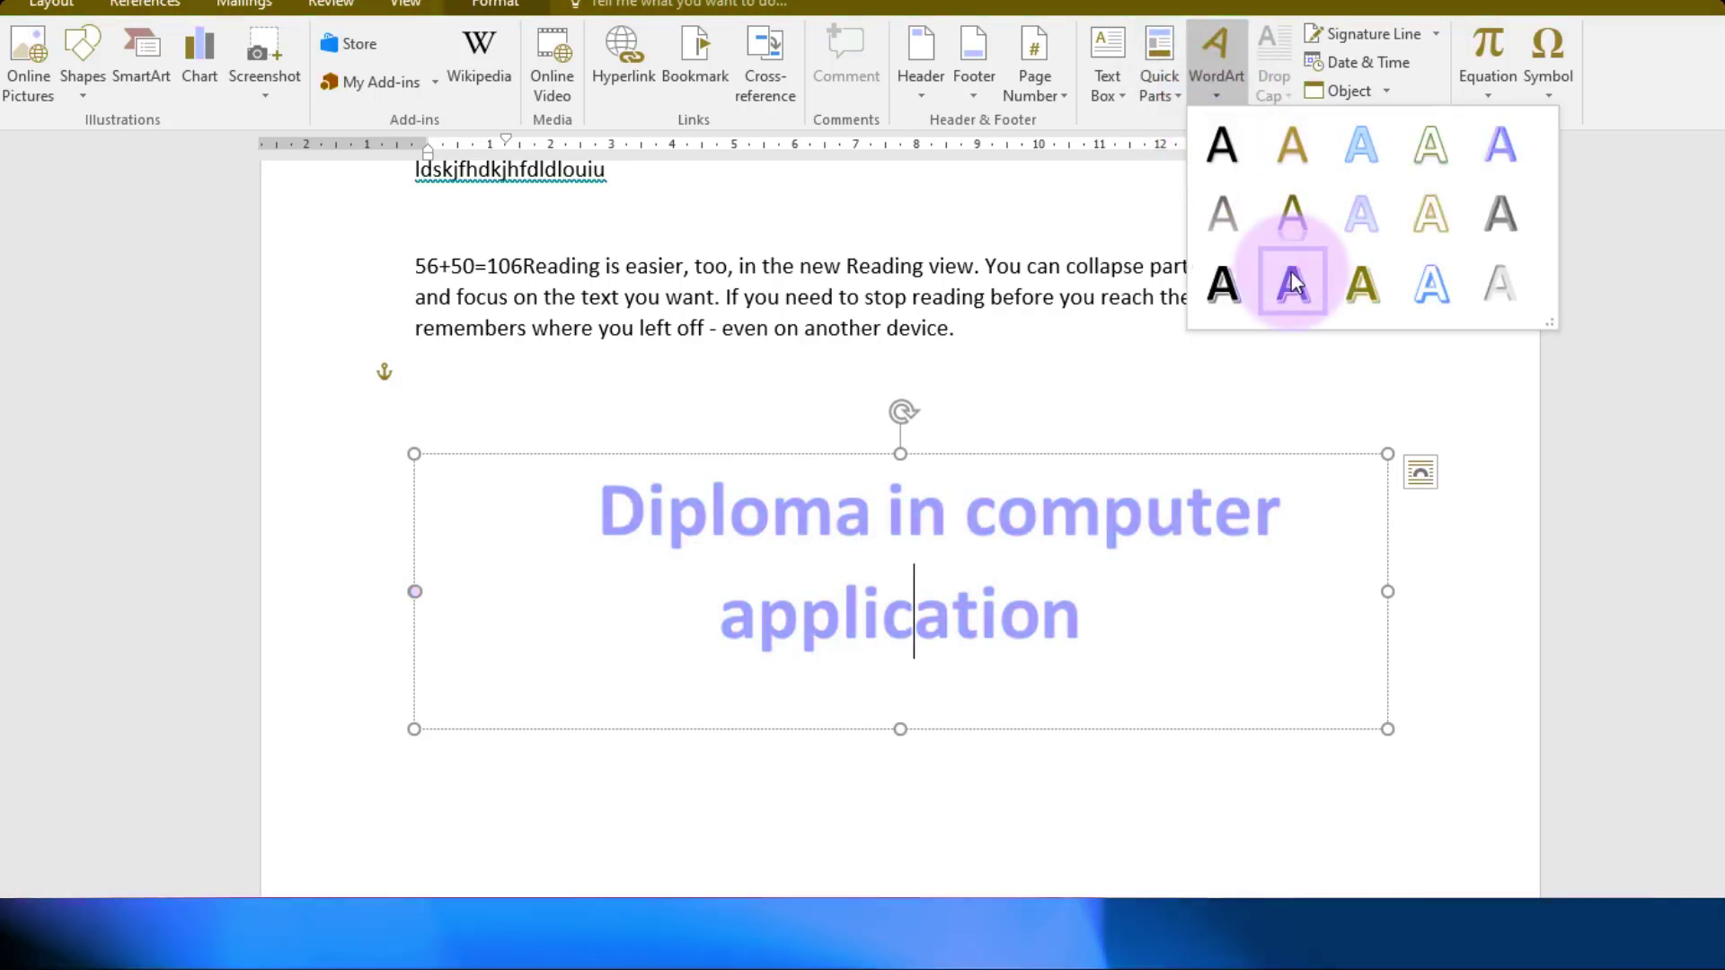
click(1293, 282)
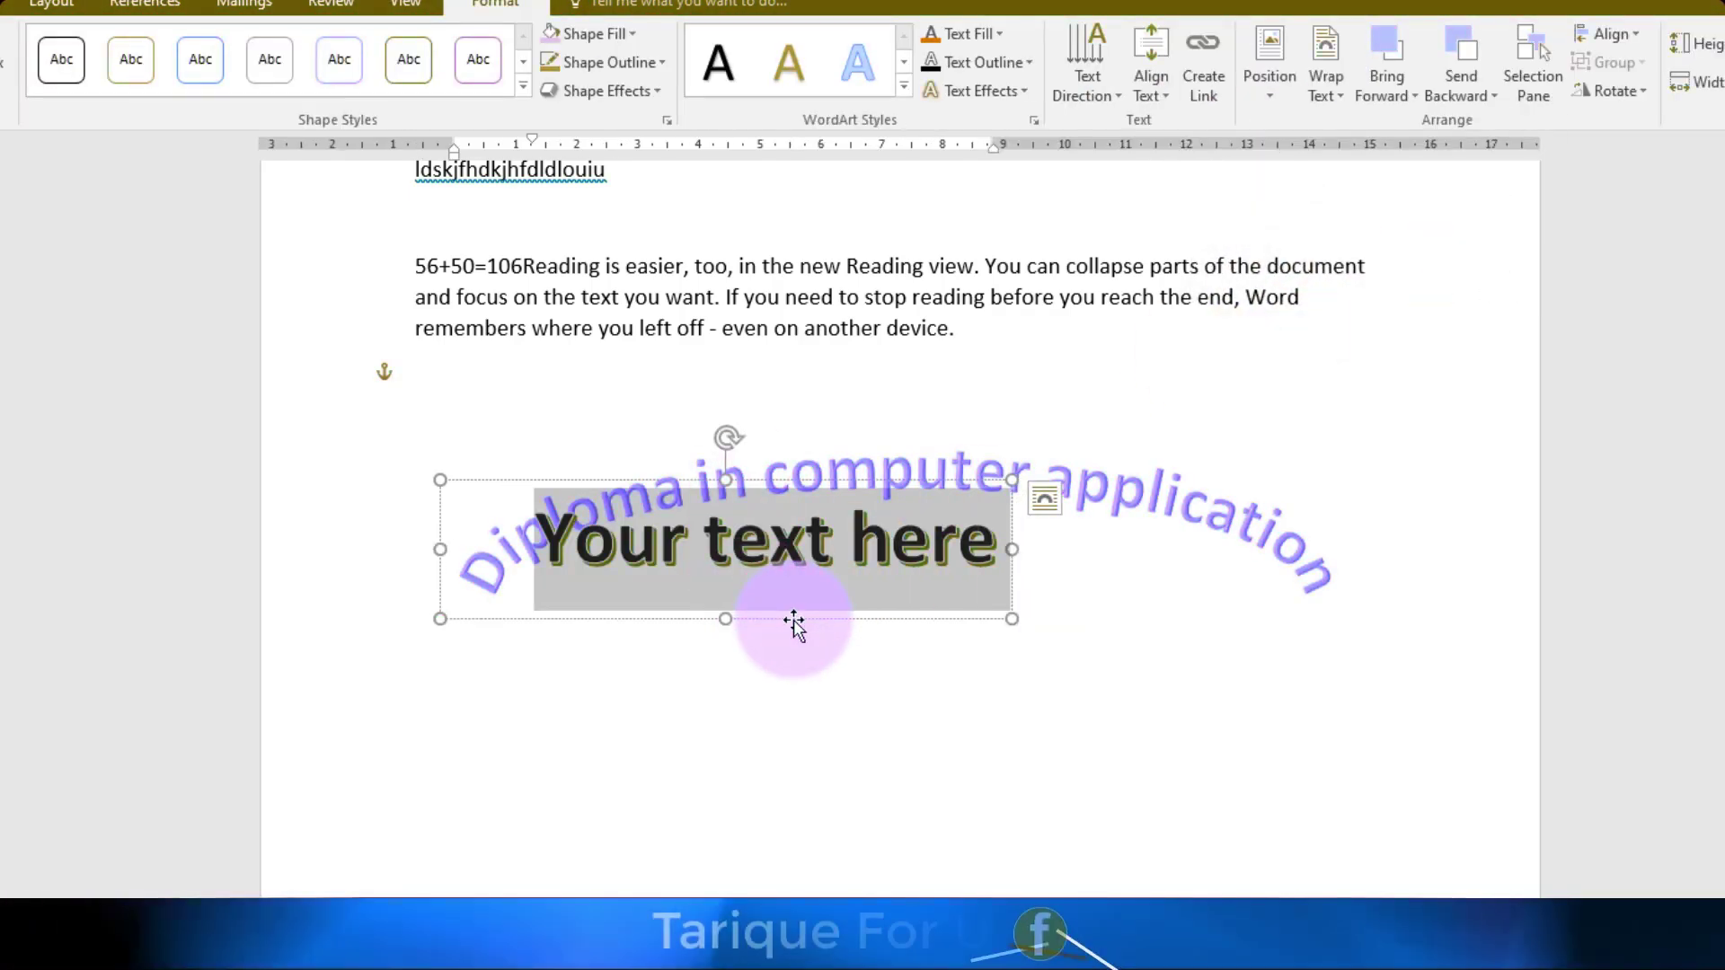
drag(794, 620, 989, 823)
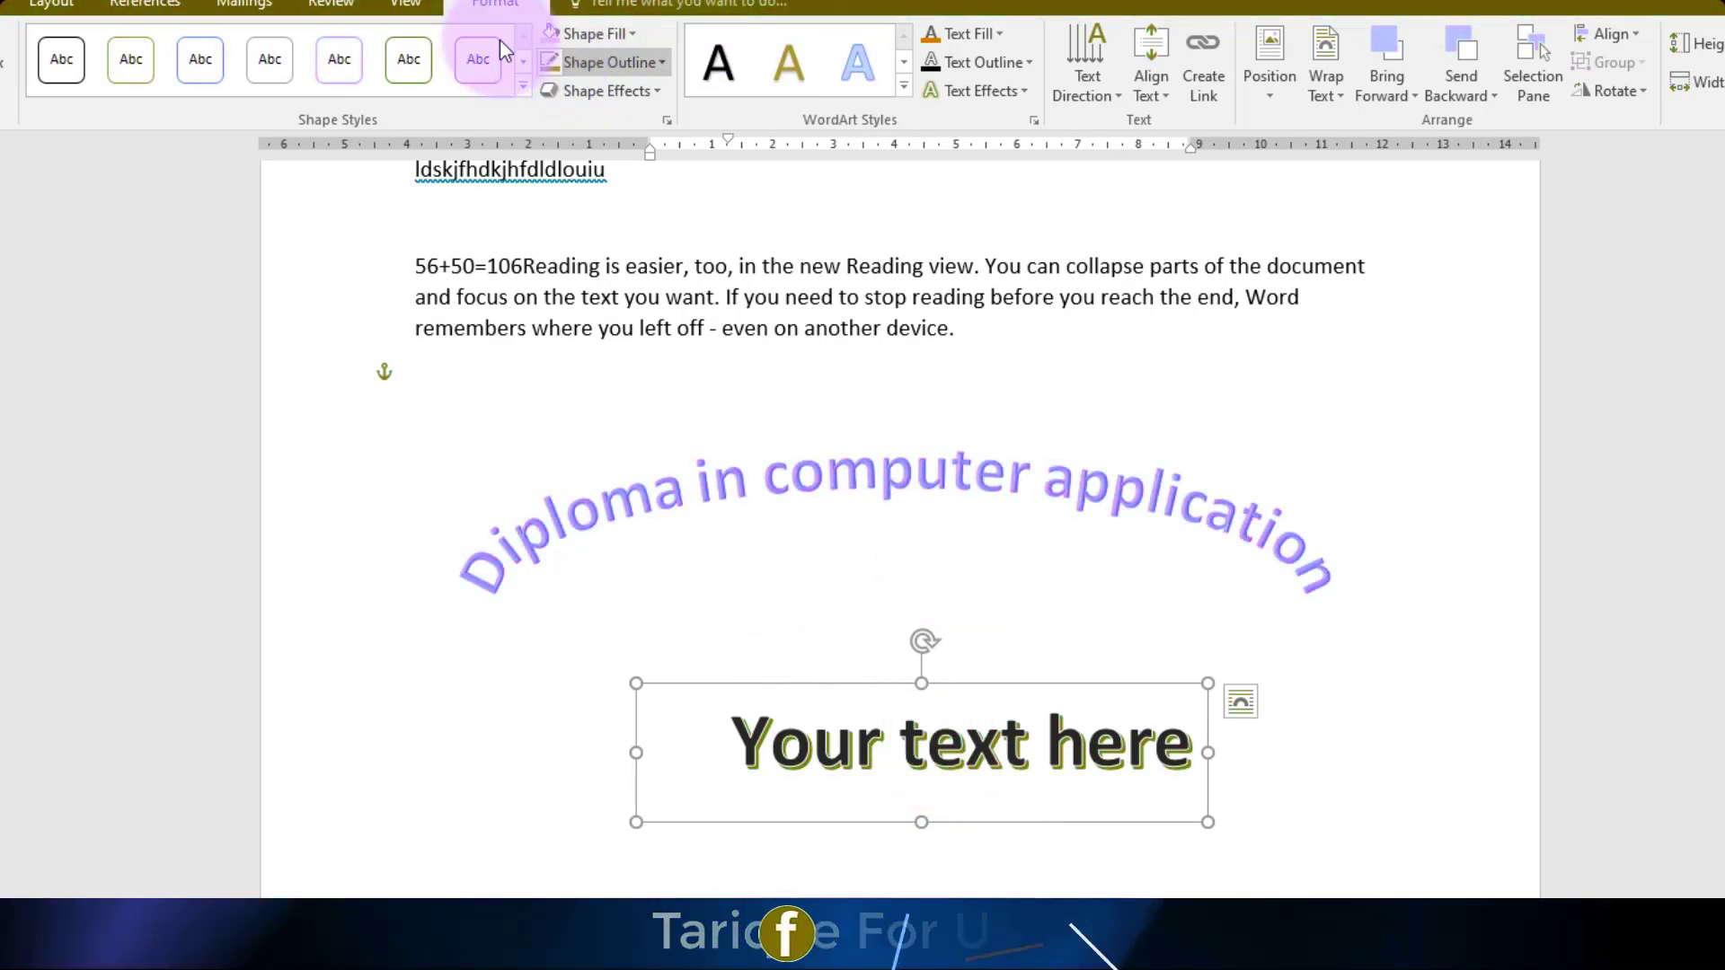
click(1150, 493)
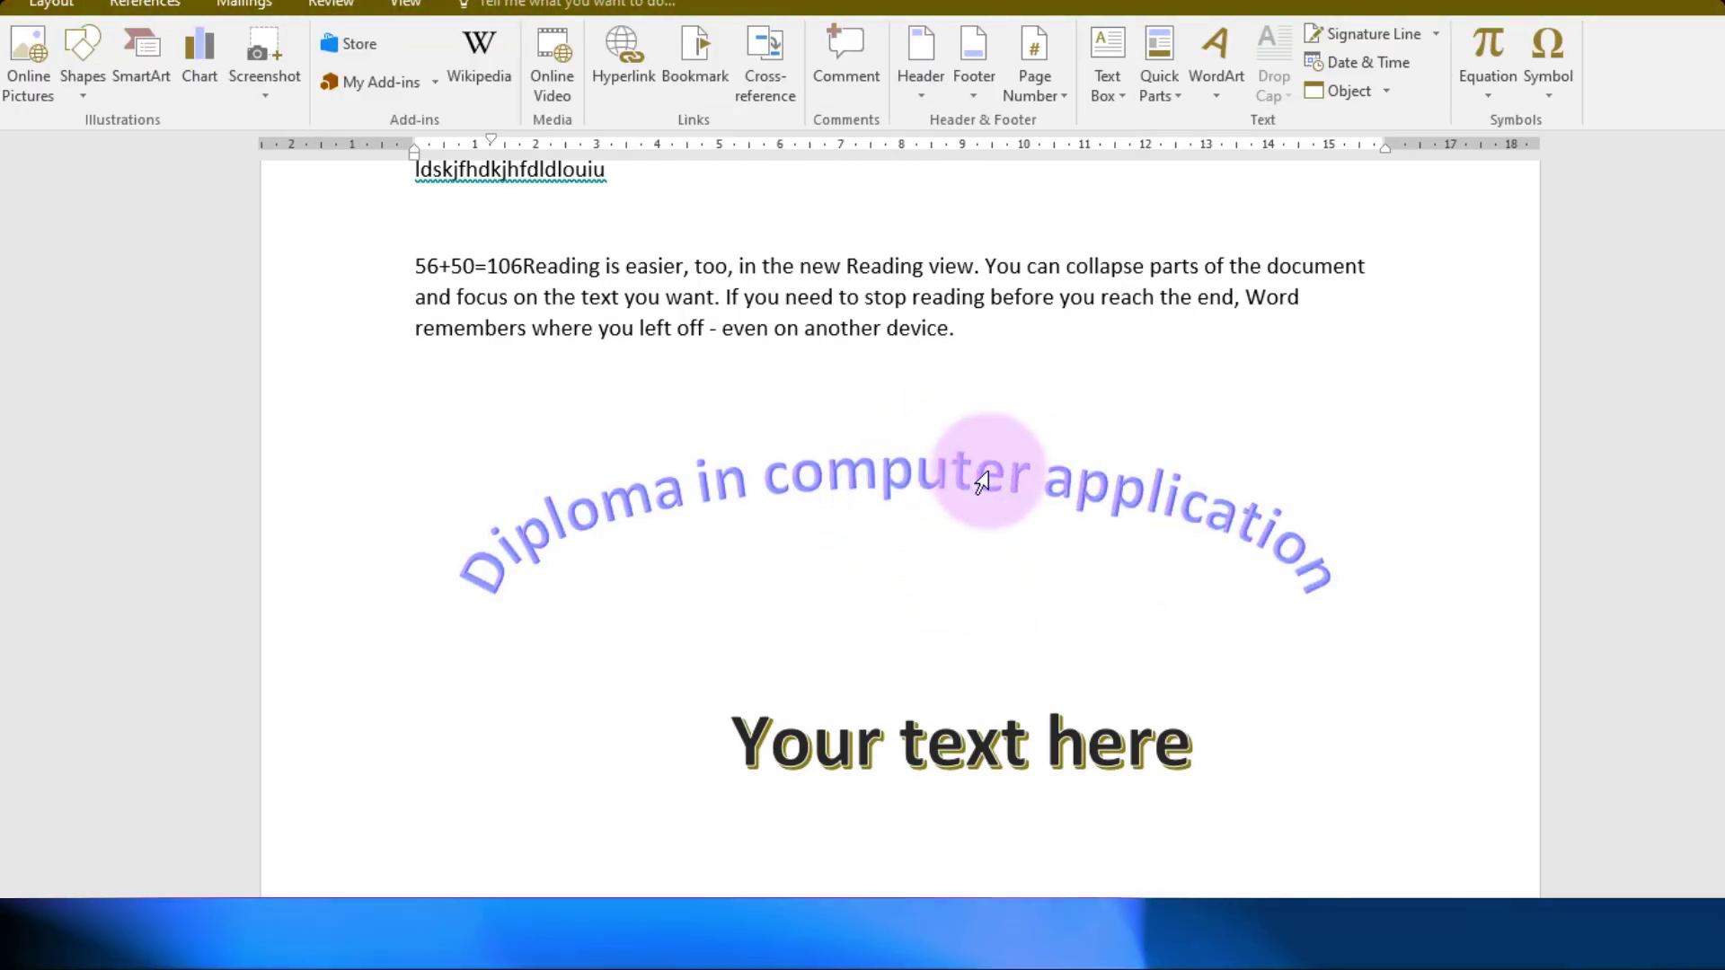
Change the whole arched "Diploma in computer application" text to the third row's second WordArt style
triple_click(1138, 508)
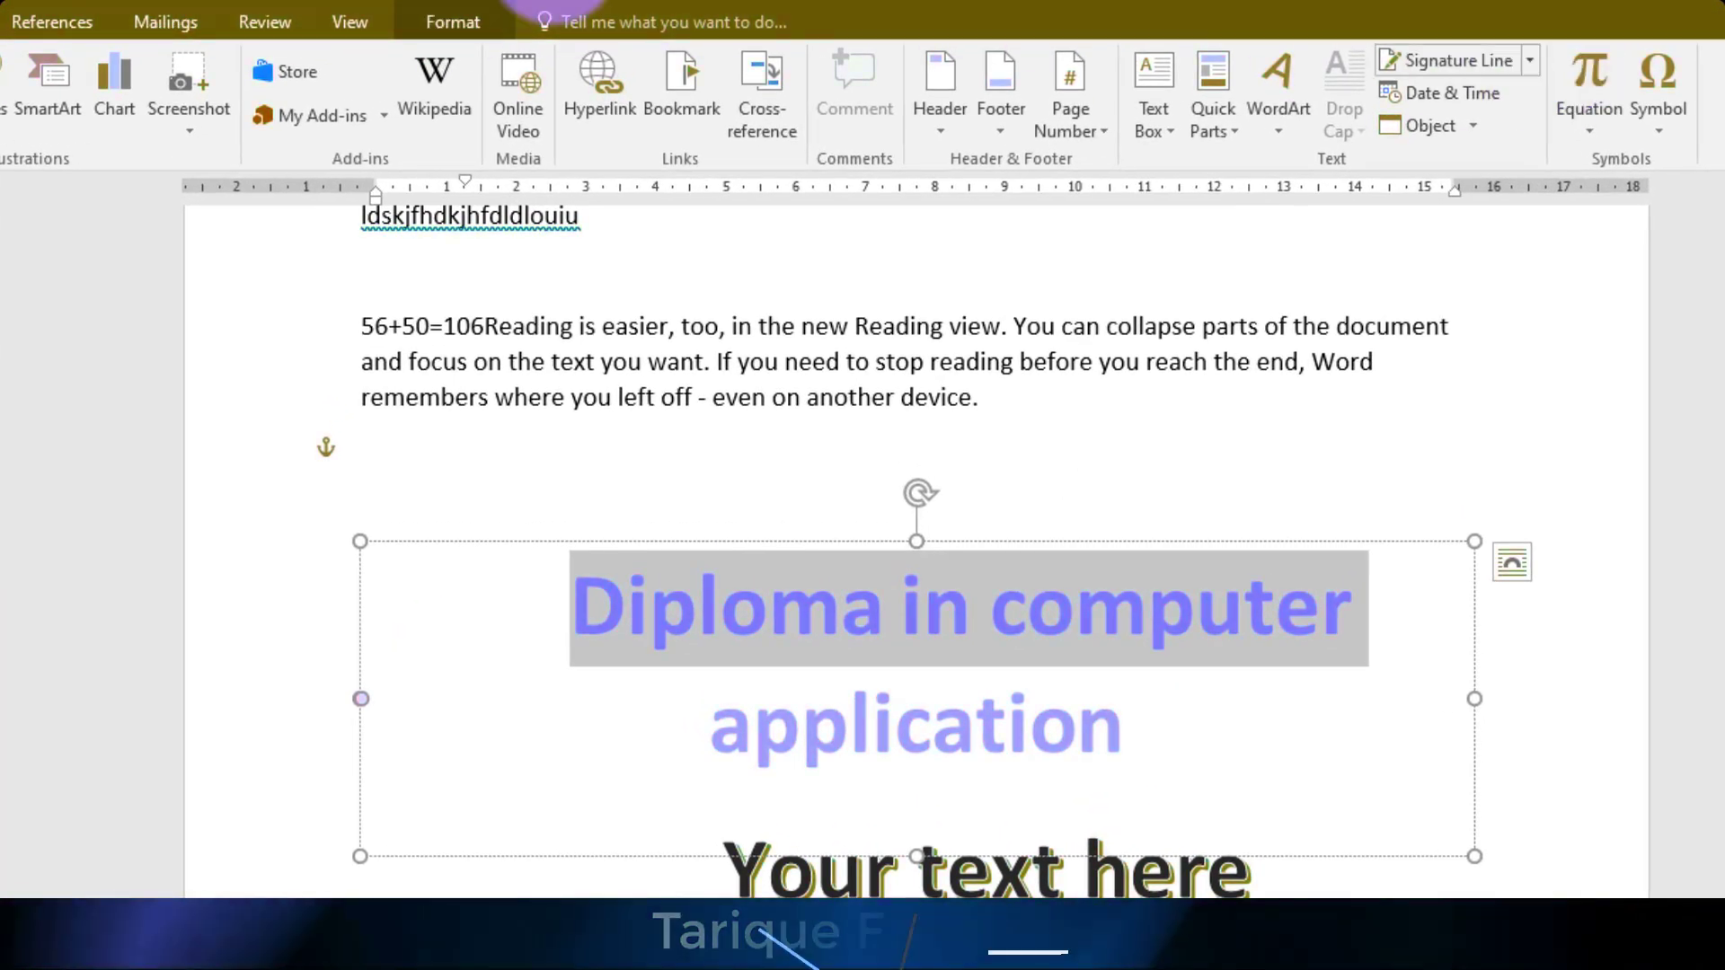
drag(1131, 737, 577, 613)
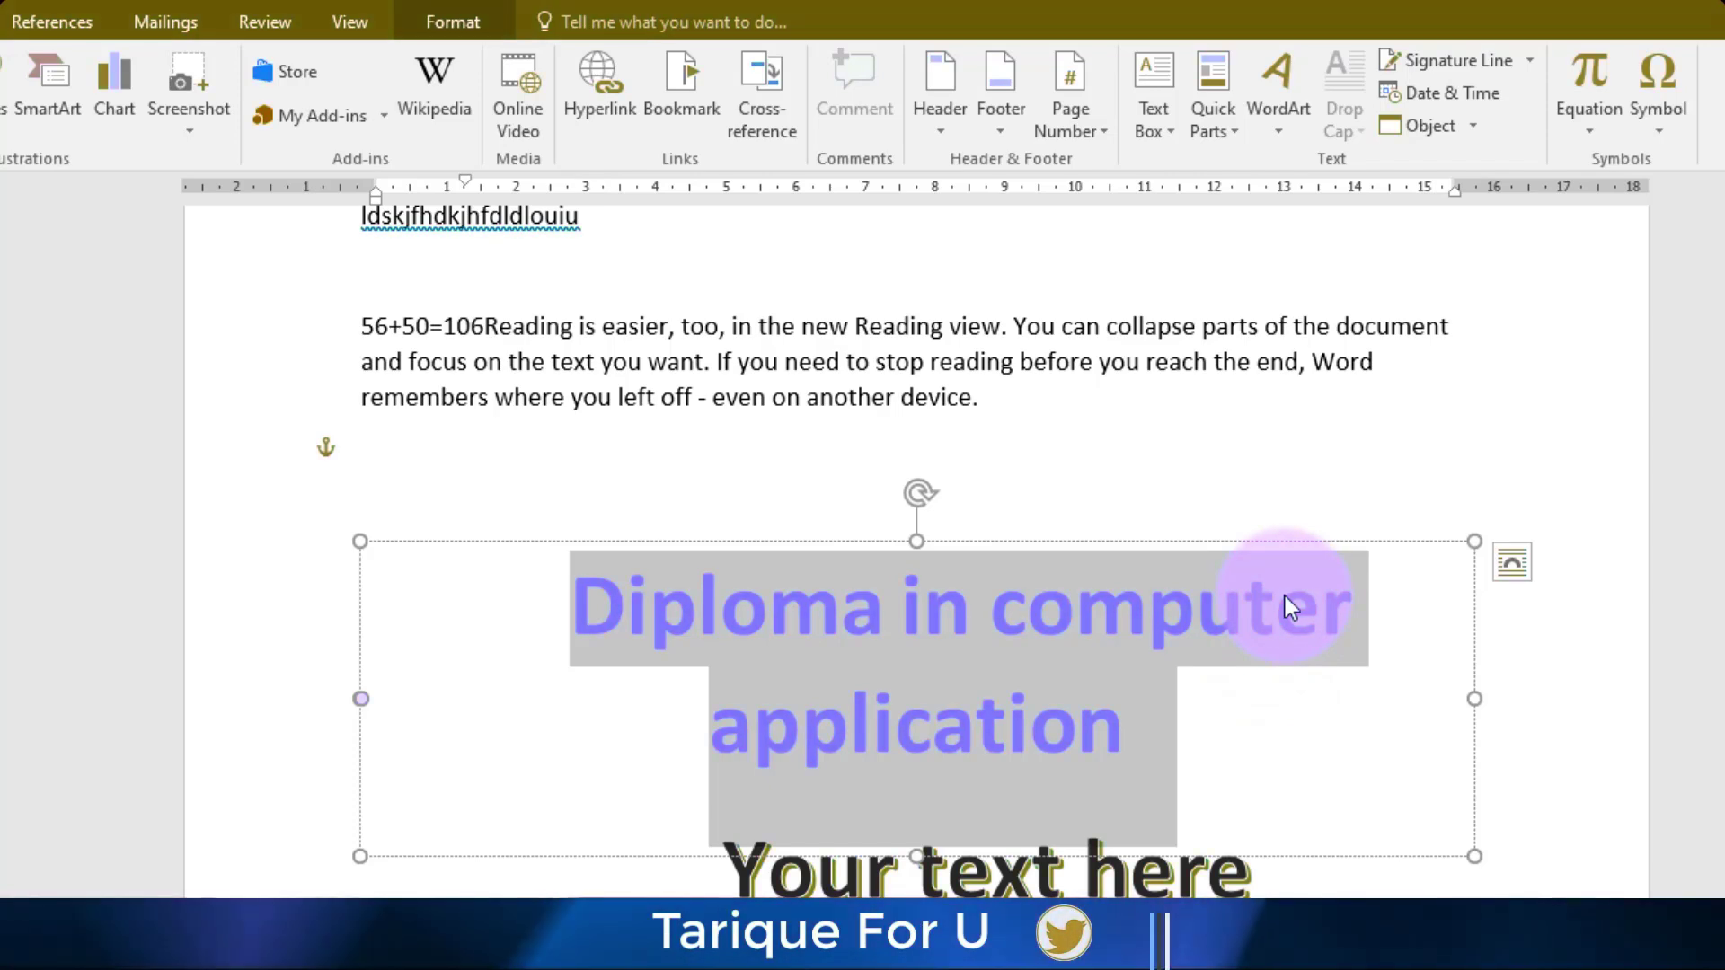
click(476, 26)
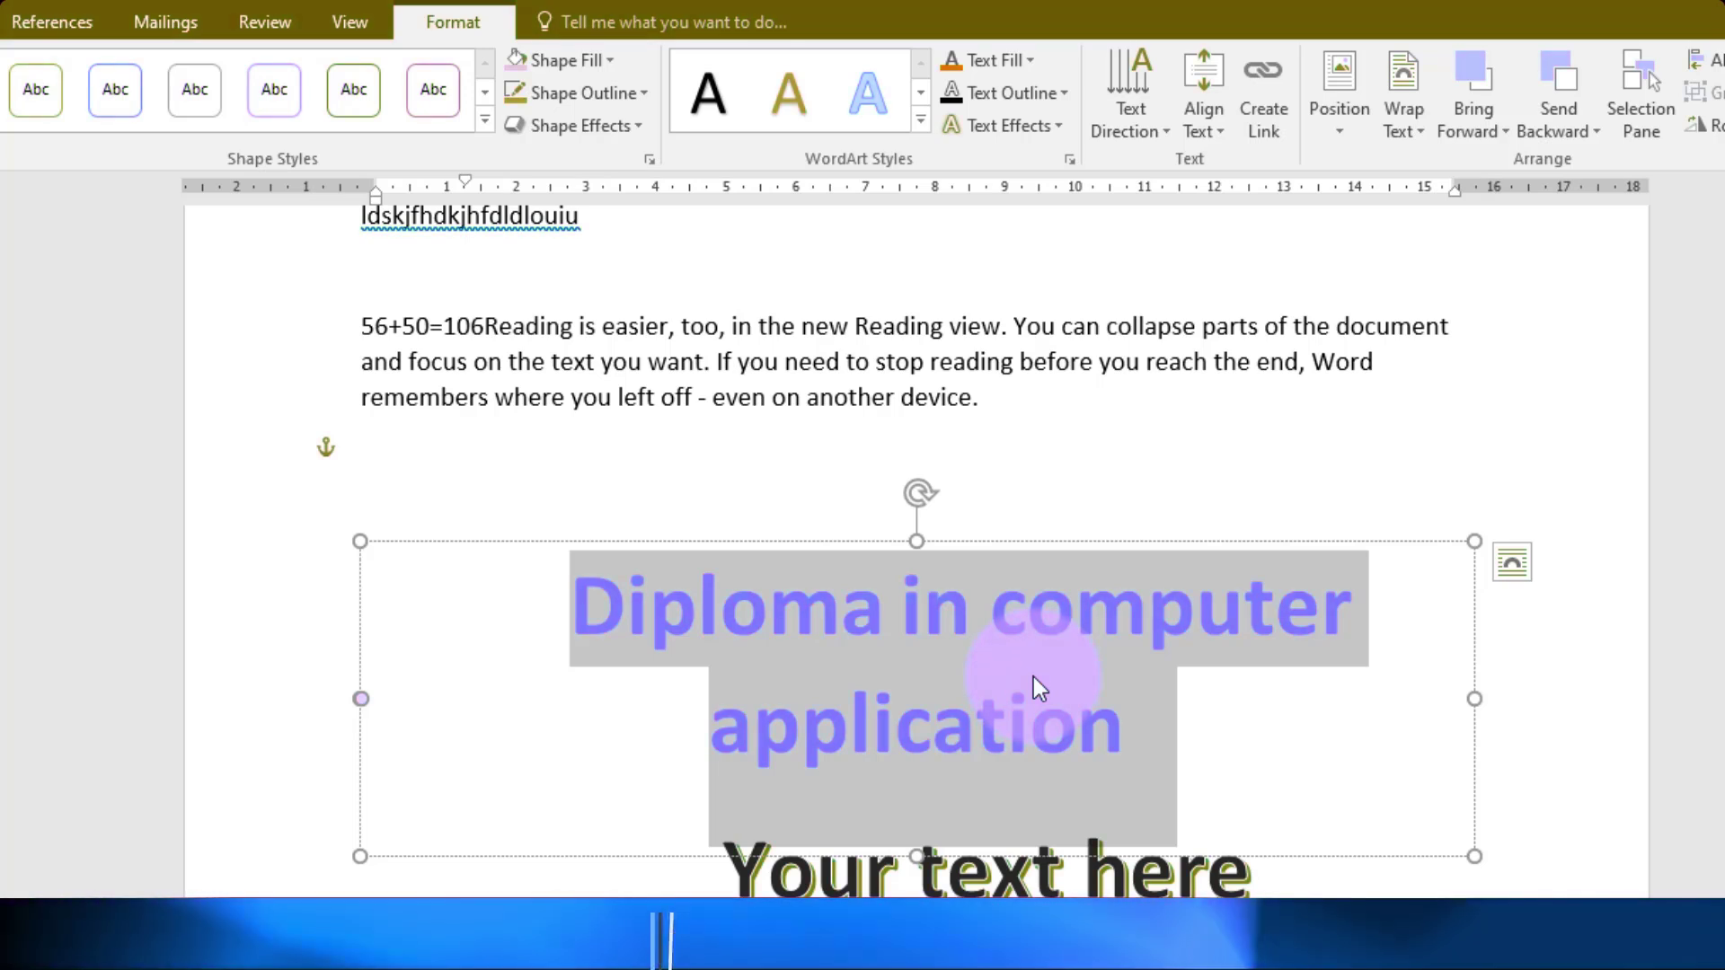
click(920, 121)
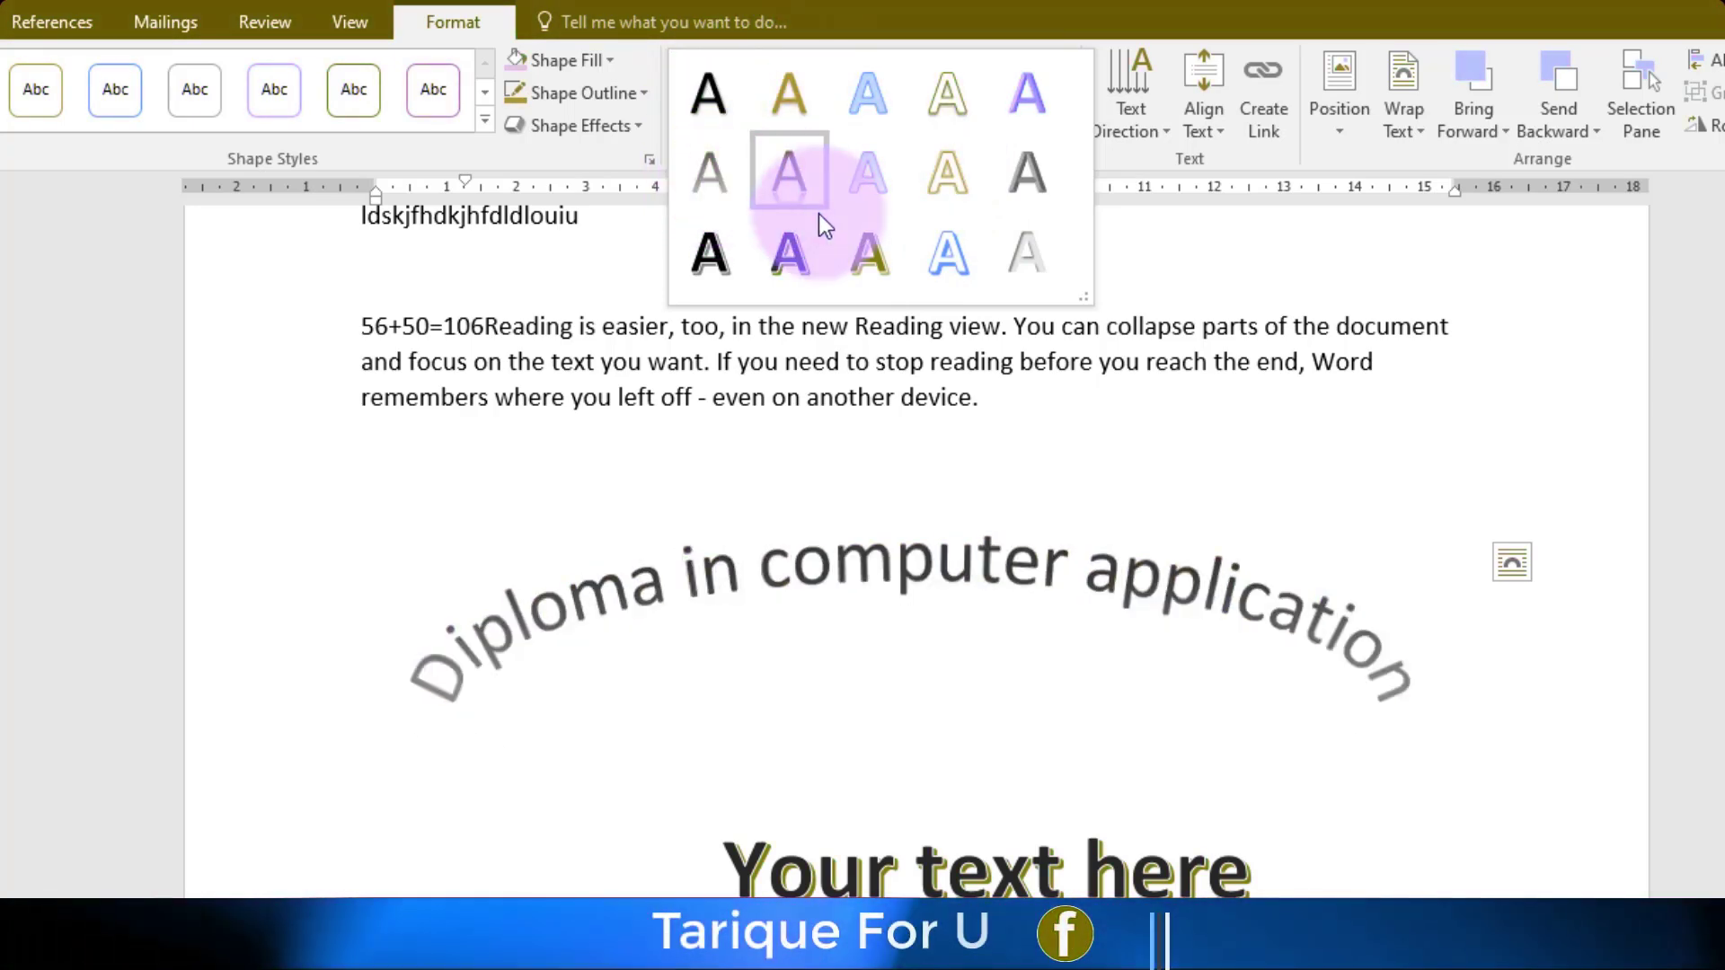
click(789, 252)
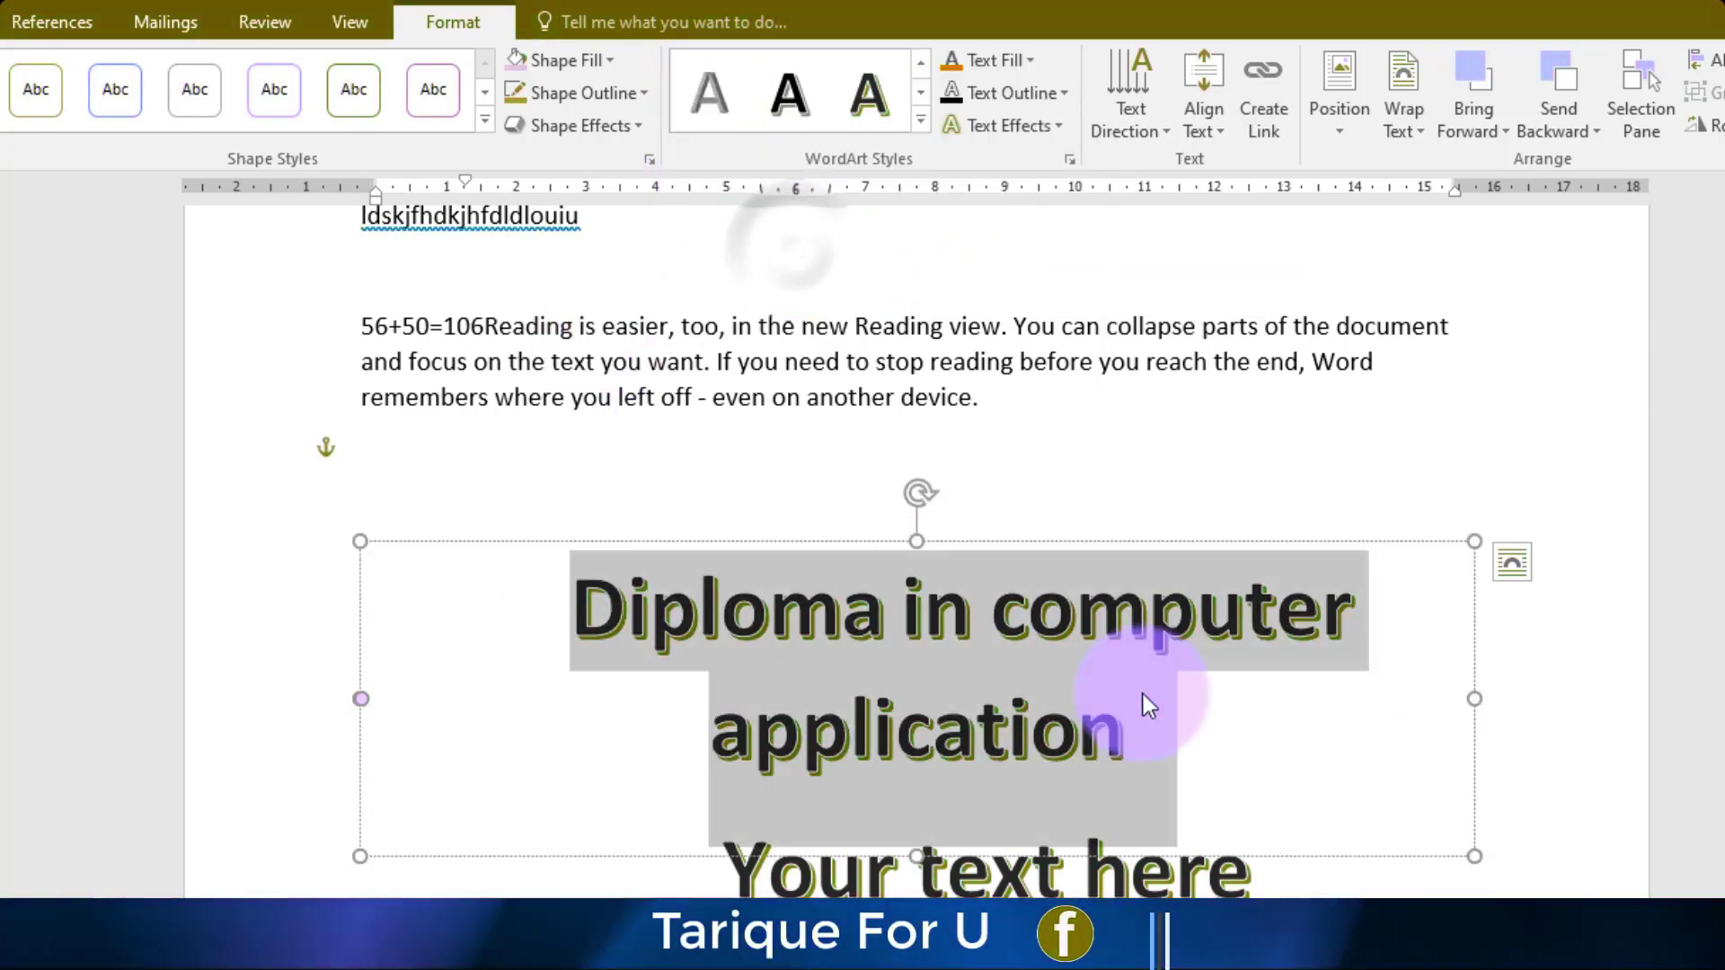
click(1285, 917)
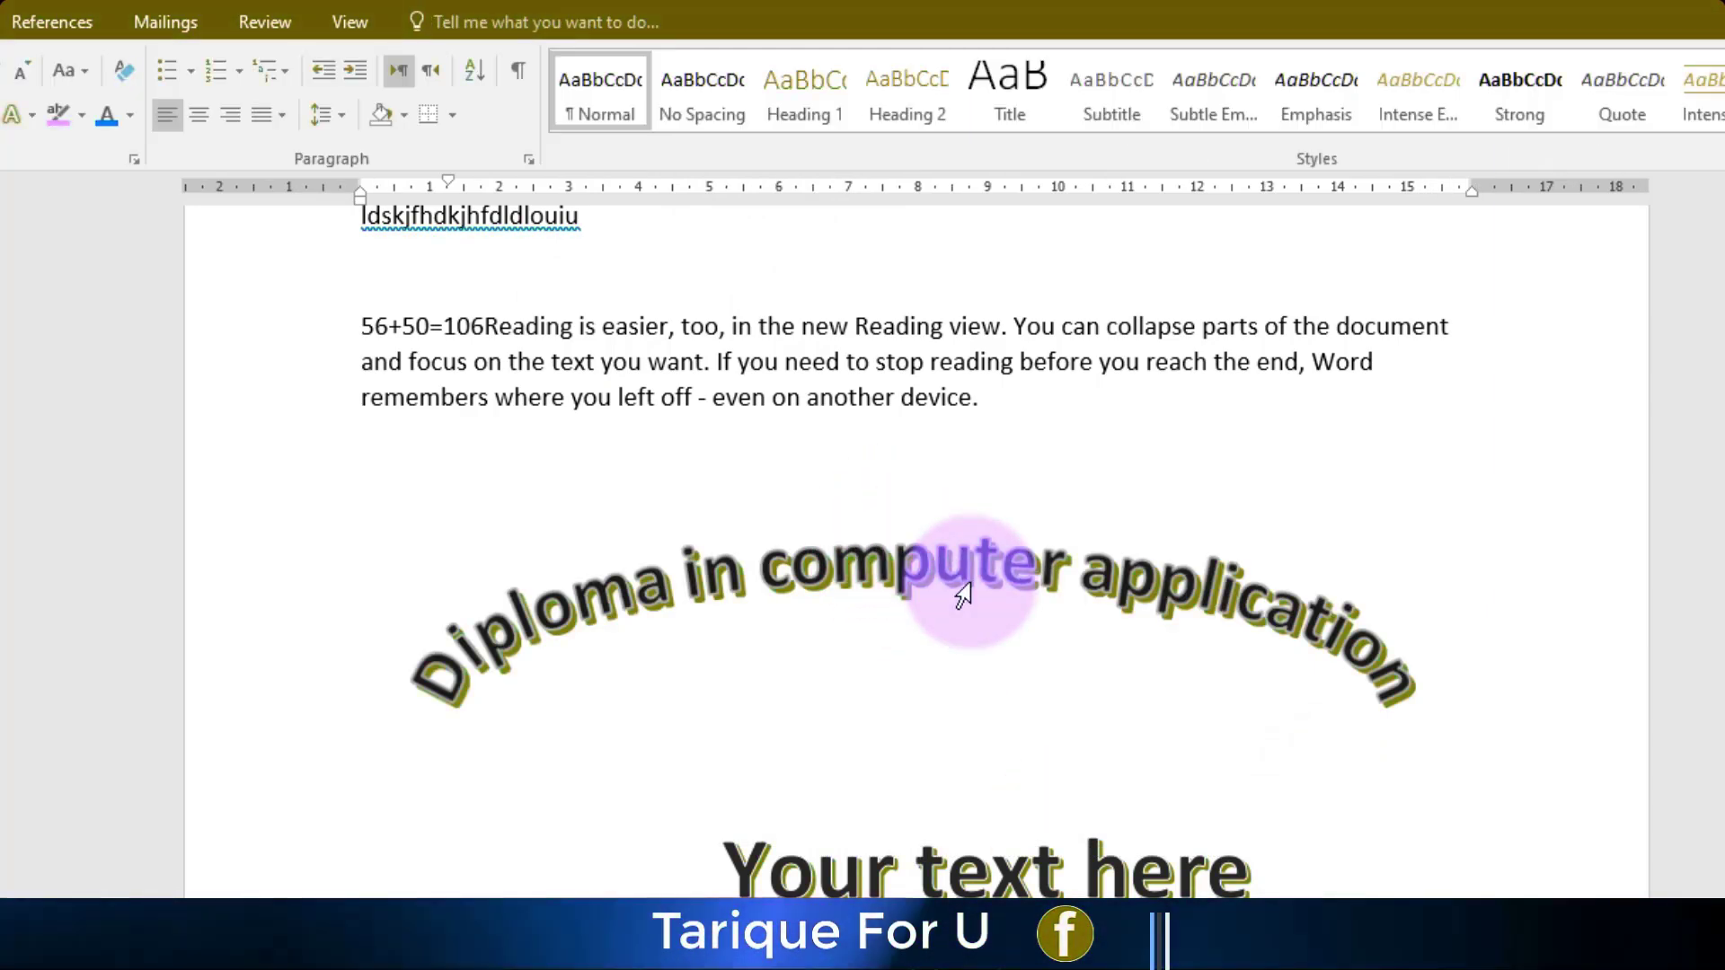
Give the arched title text an orange standard-colour fill and a blue standard-colour outline
click(963, 593)
click(1008, 728)
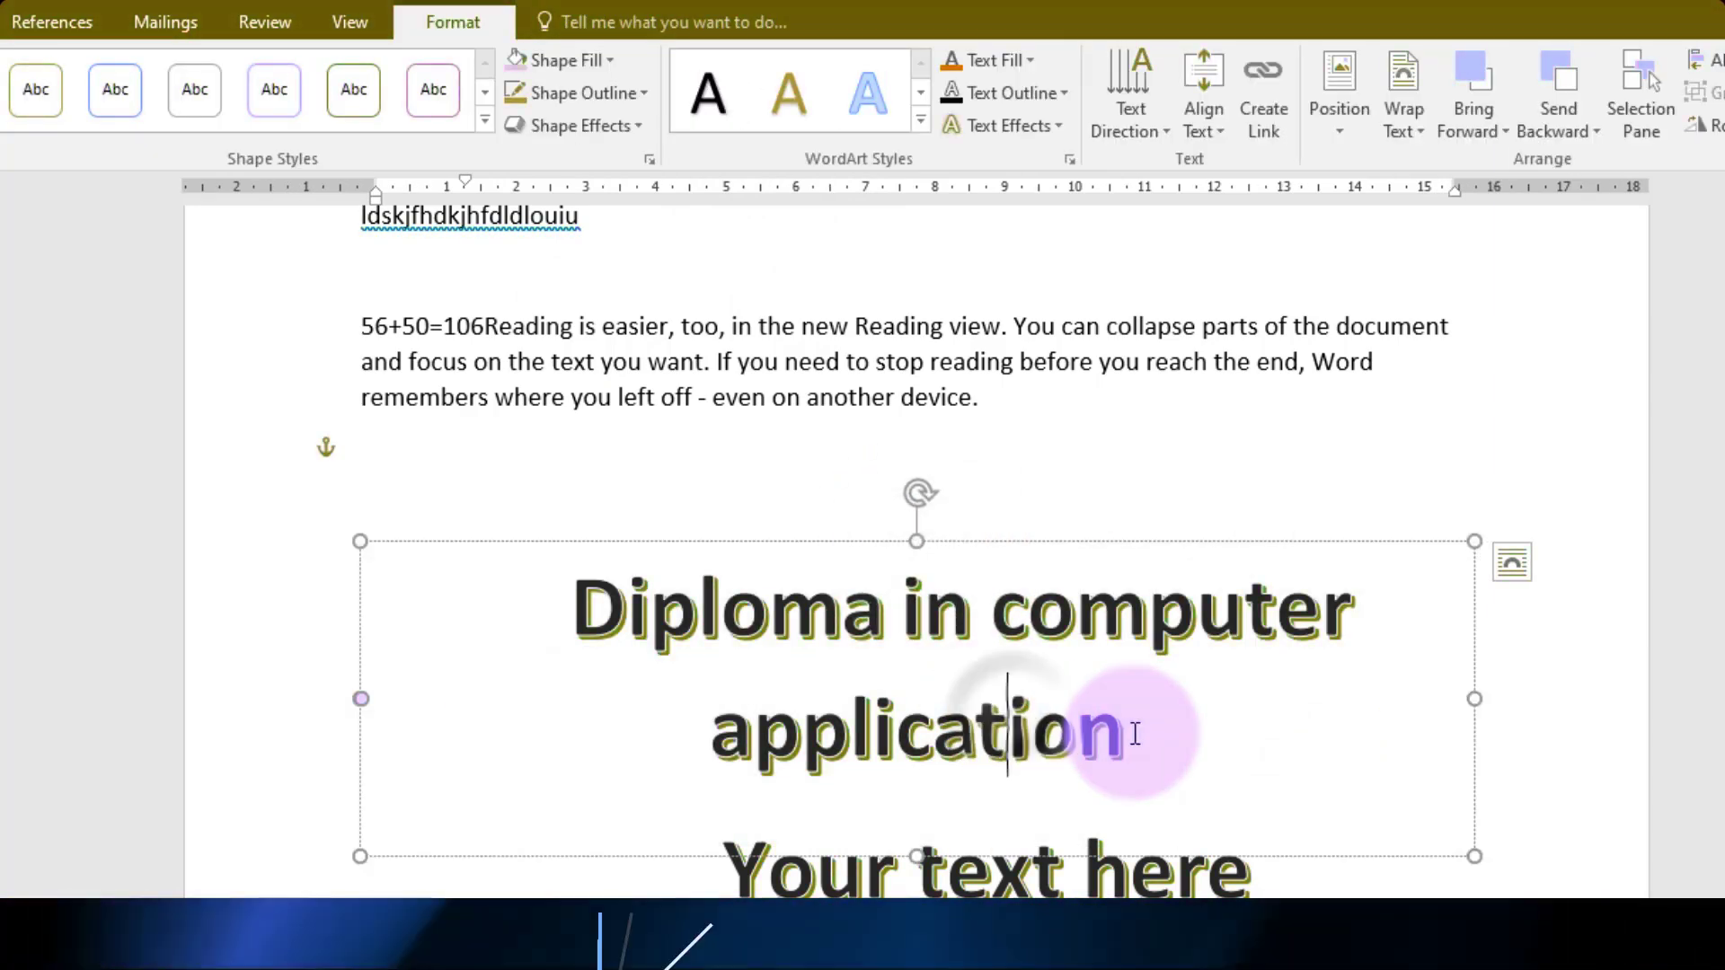
drag(1134, 734, 499, 178)
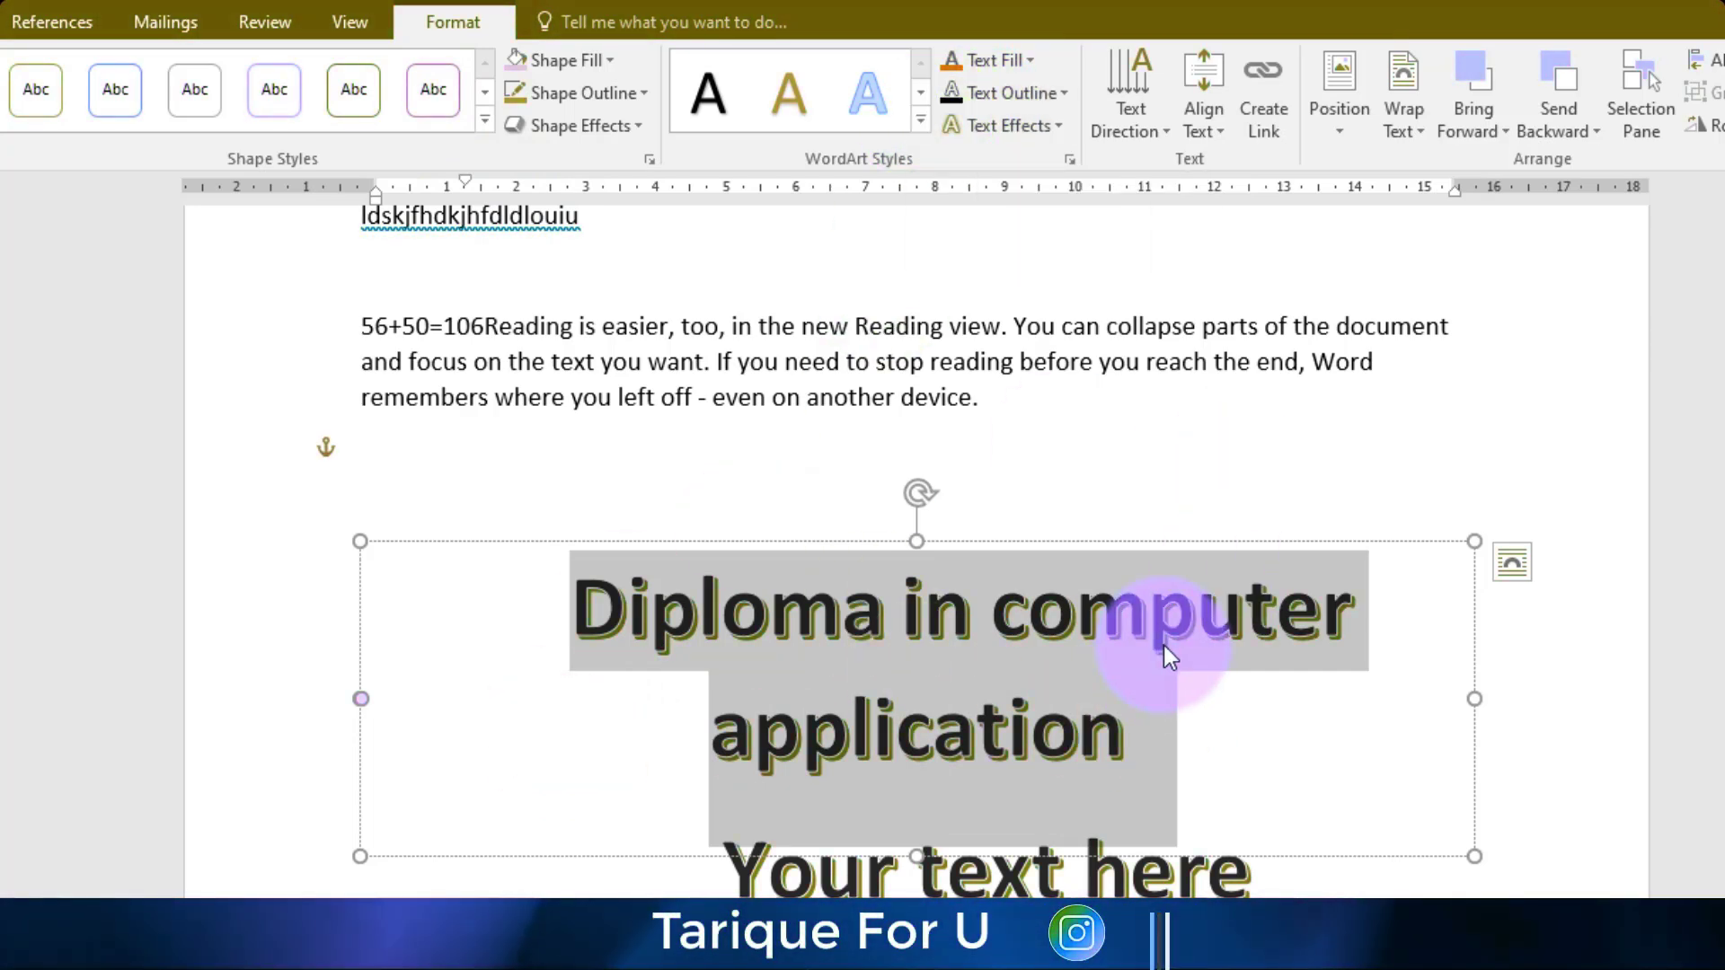
click(1031, 60)
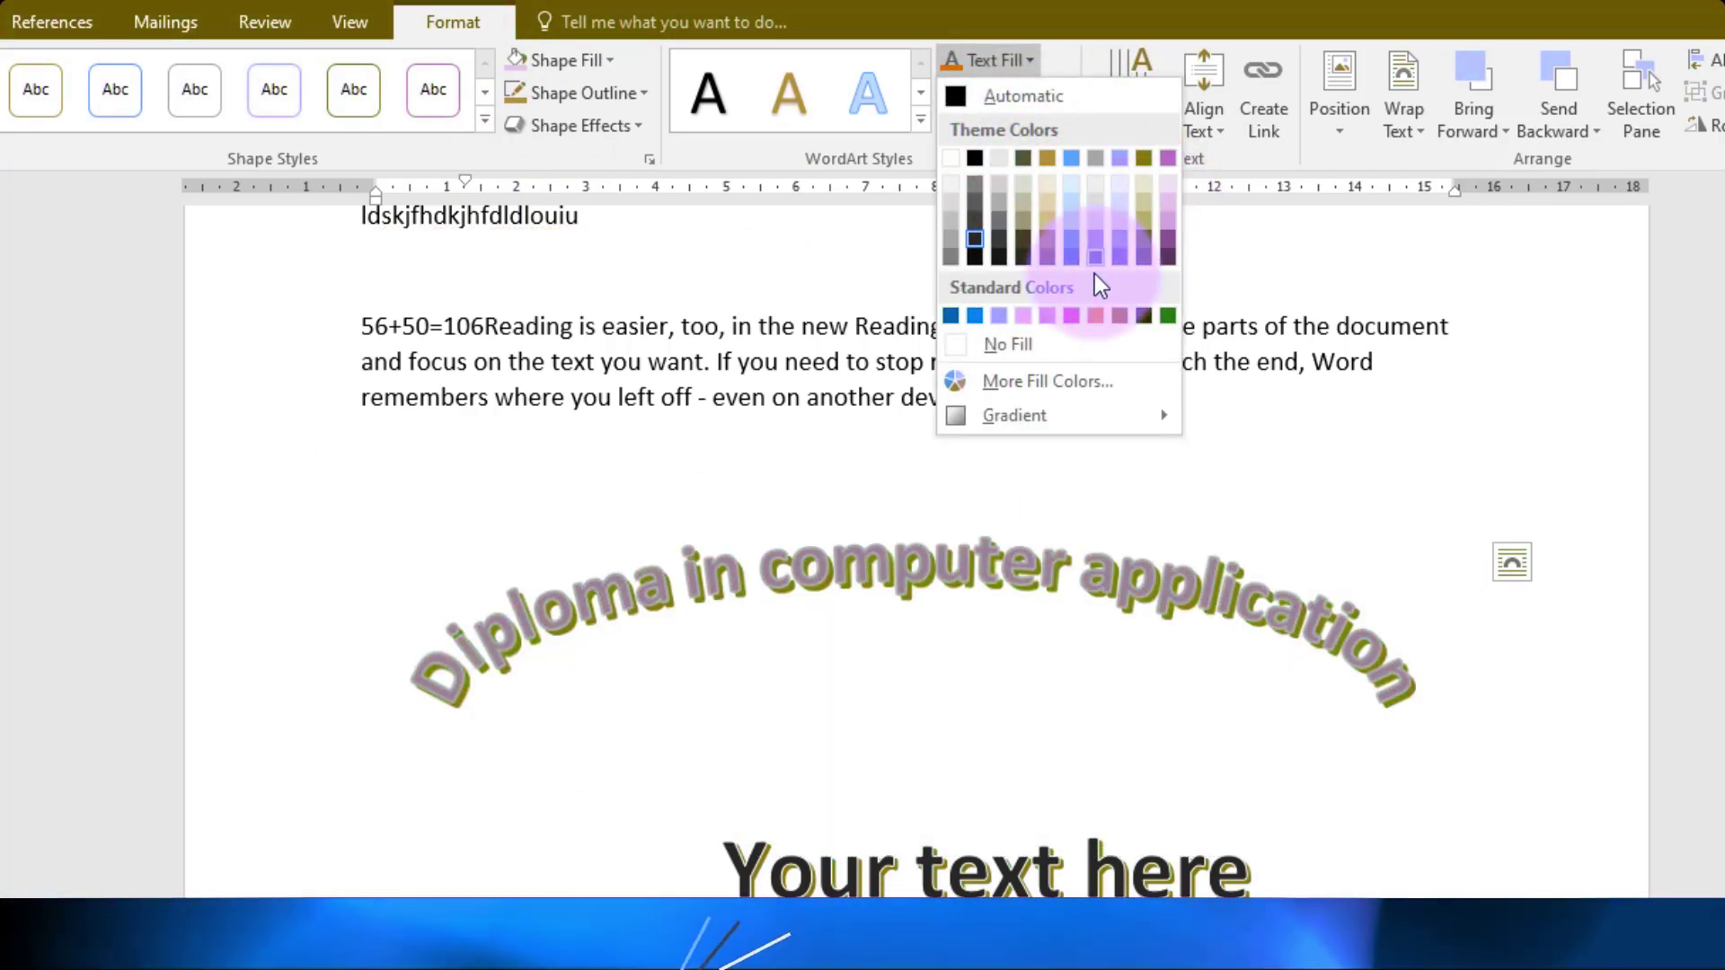
click(1095, 316)
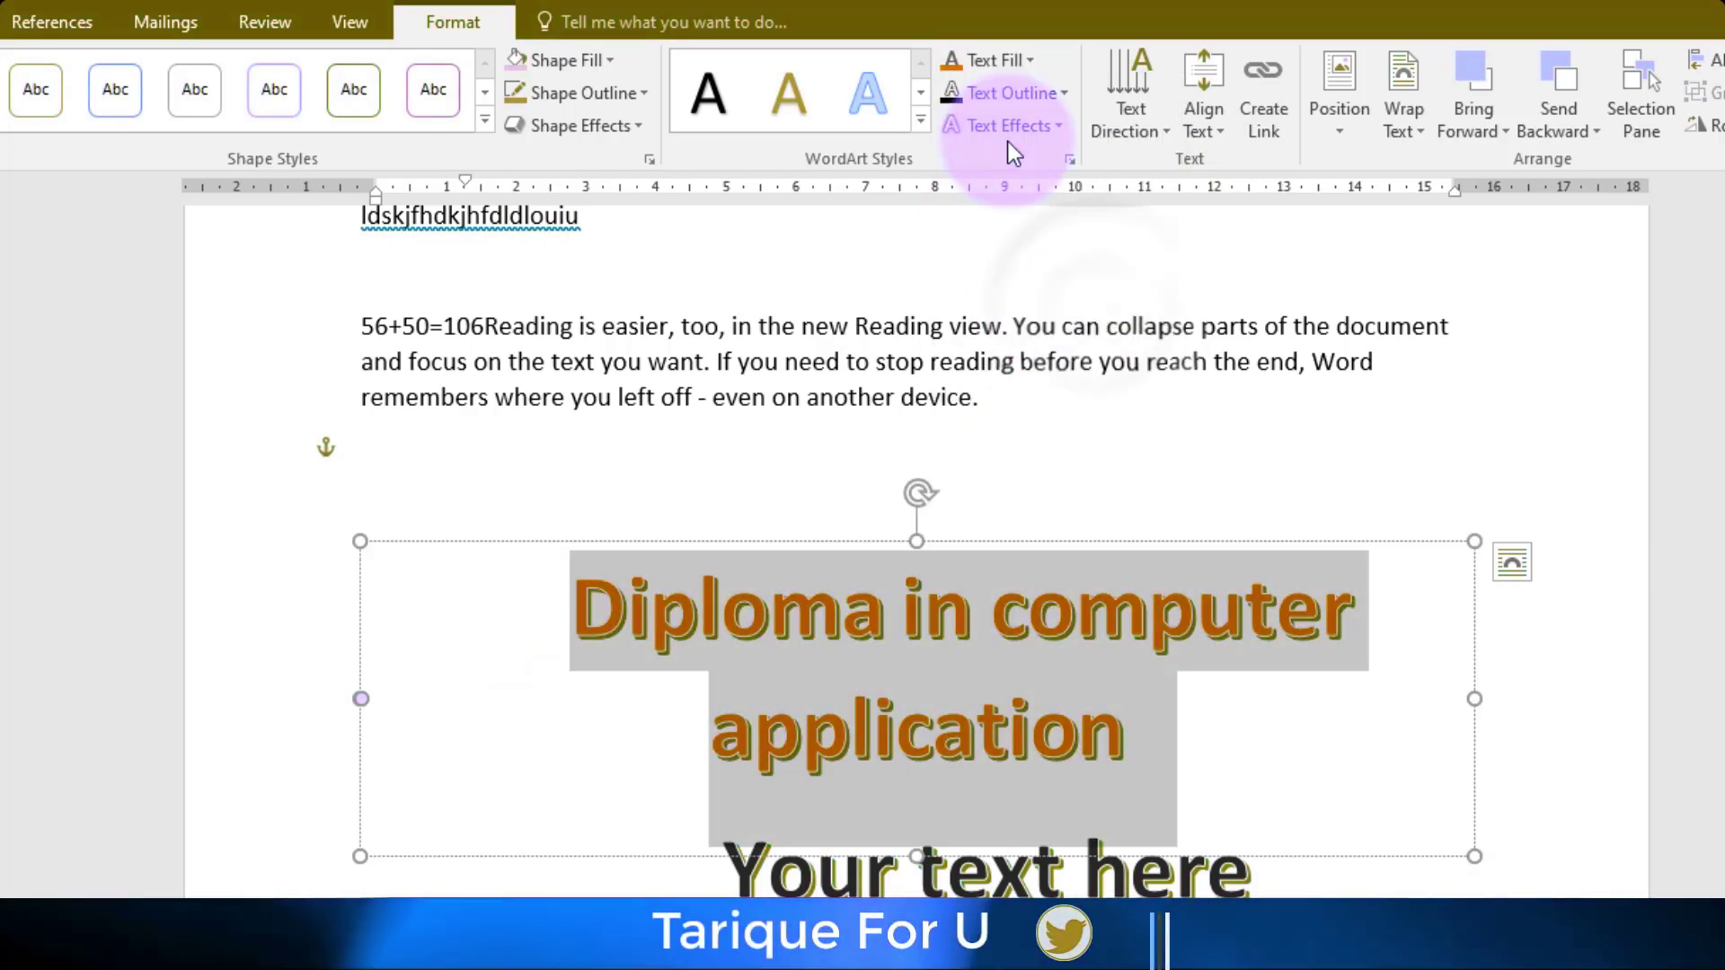
click(1065, 94)
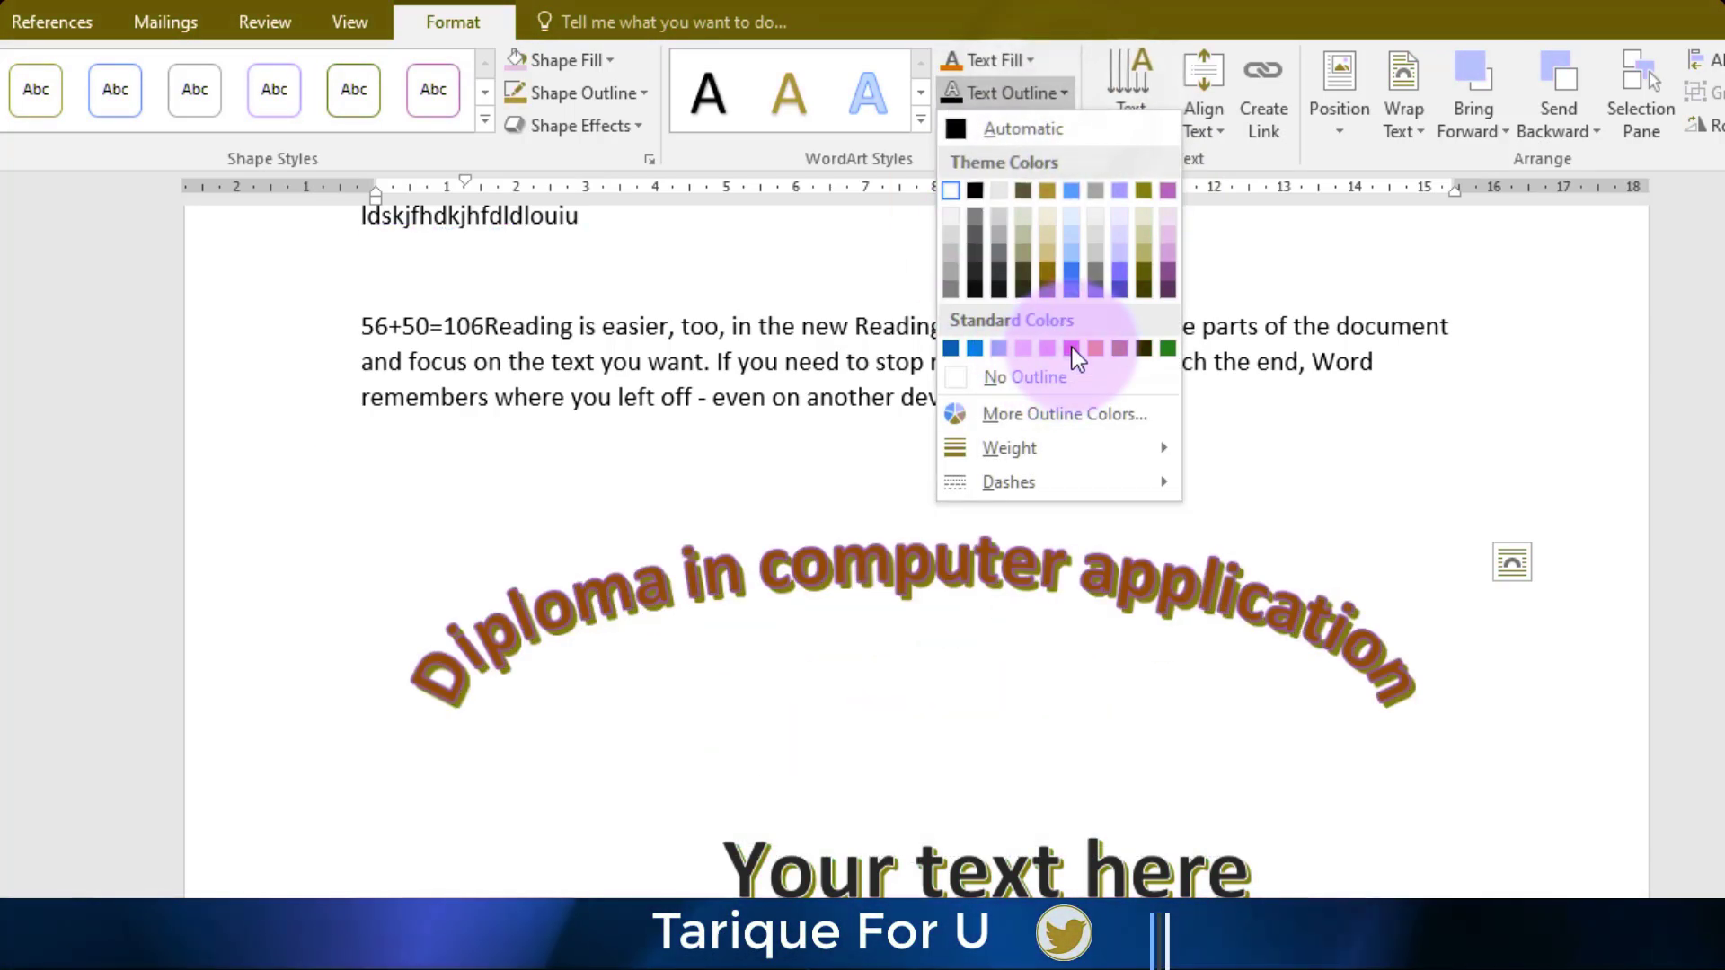
click(977, 348)
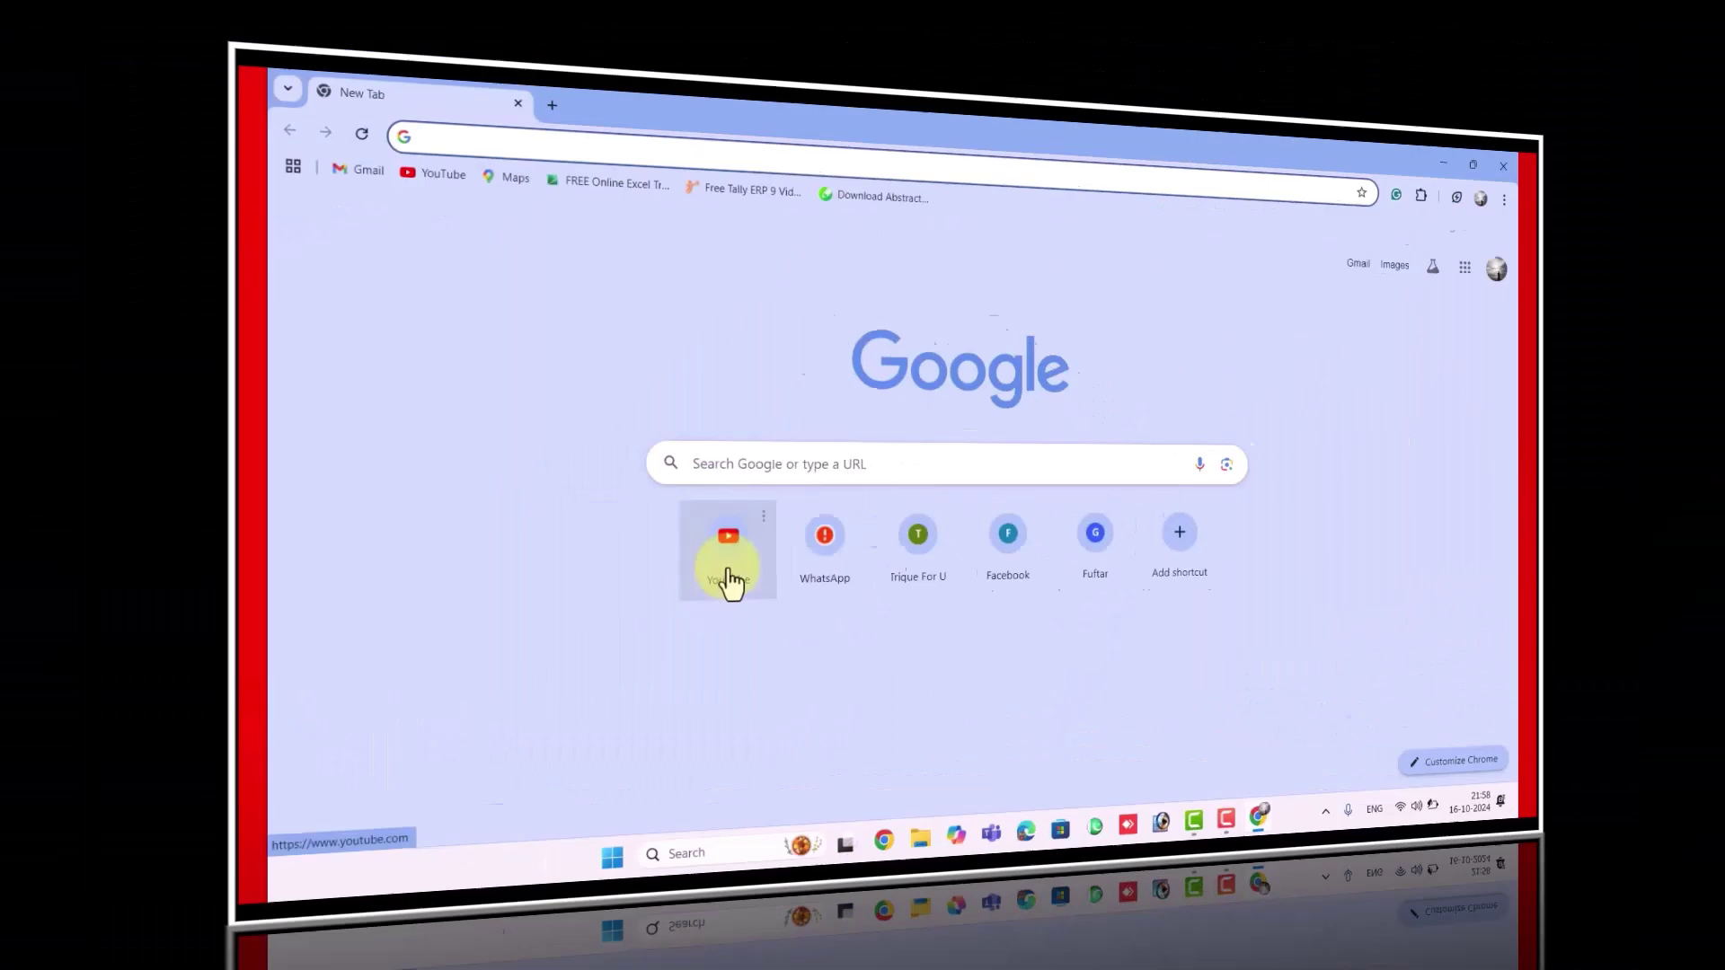
Switch to YouTube in Chrome, search for "tarique for u" and open the Tarique For U channel
click(557, 583)
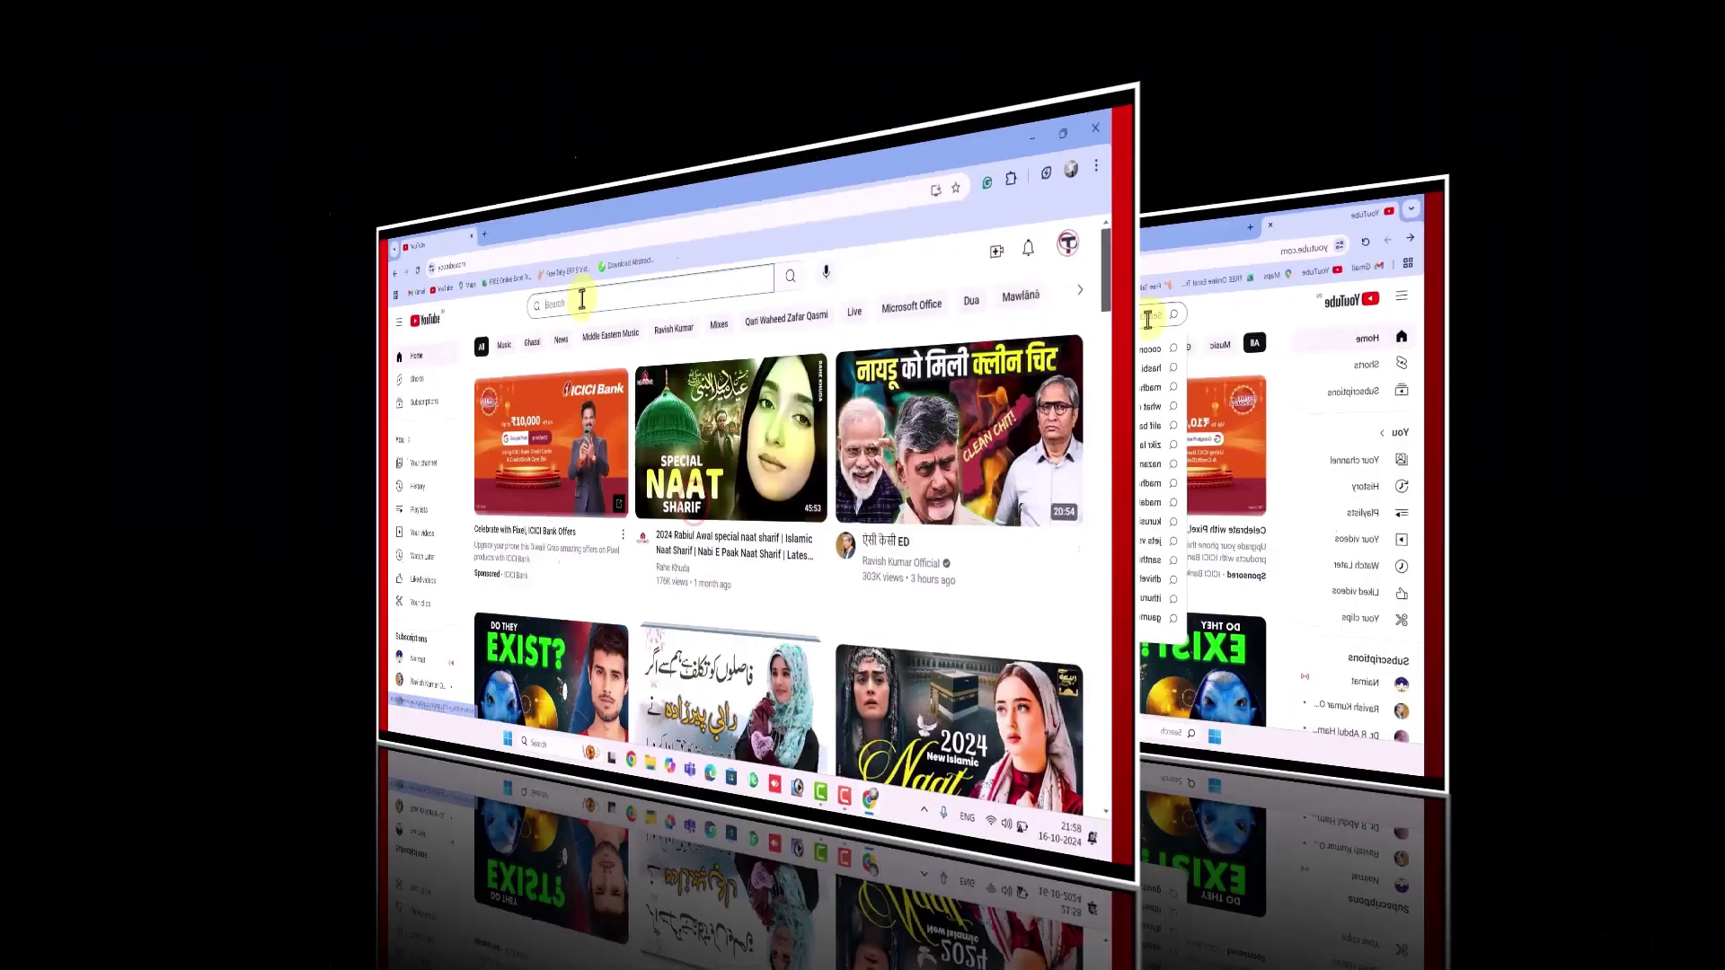
click(582, 299)
text(tarique)
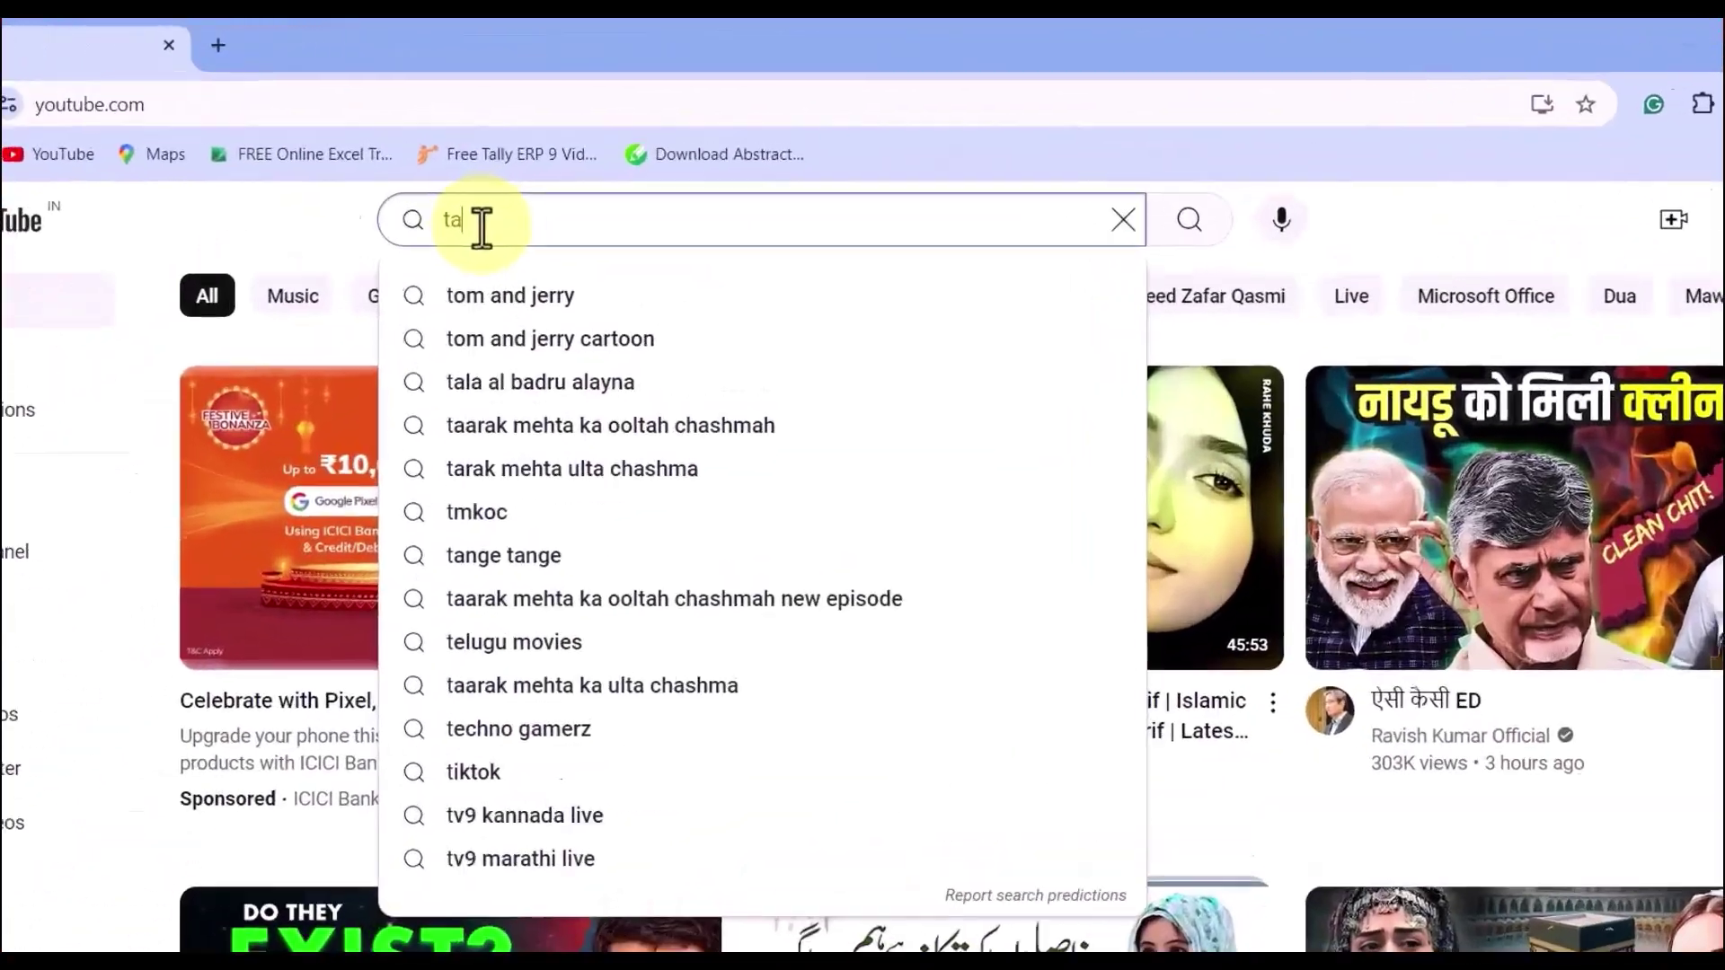
text( f)
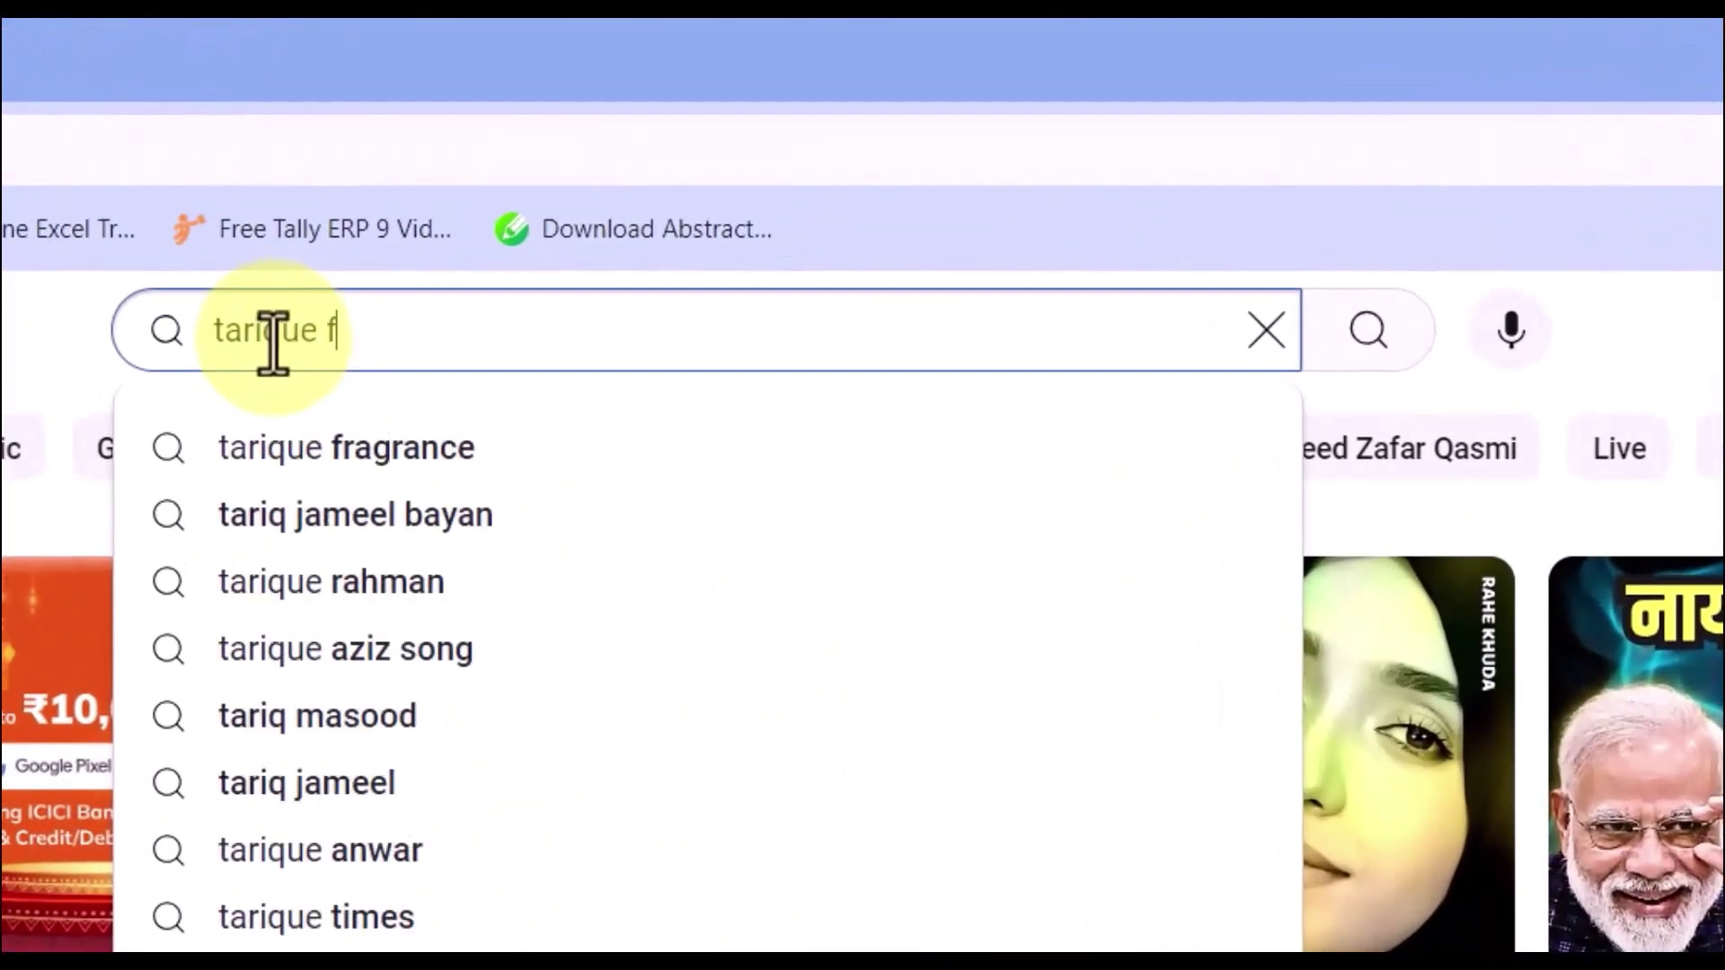
text(or u)
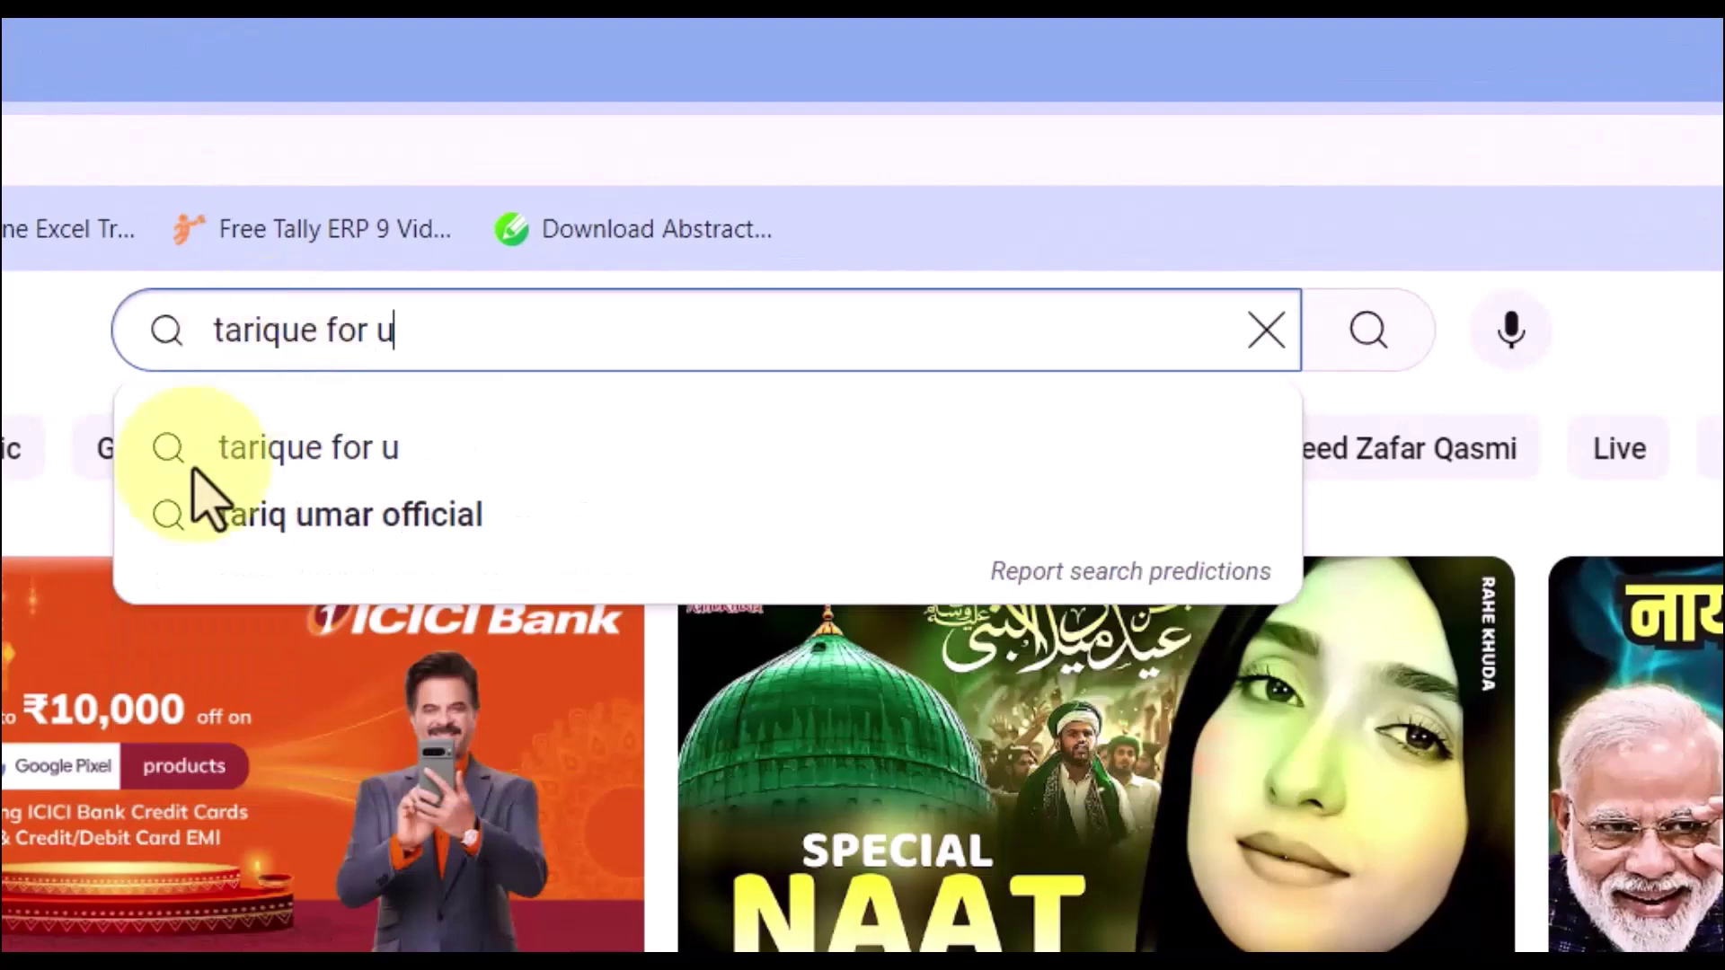
click(258, 446)
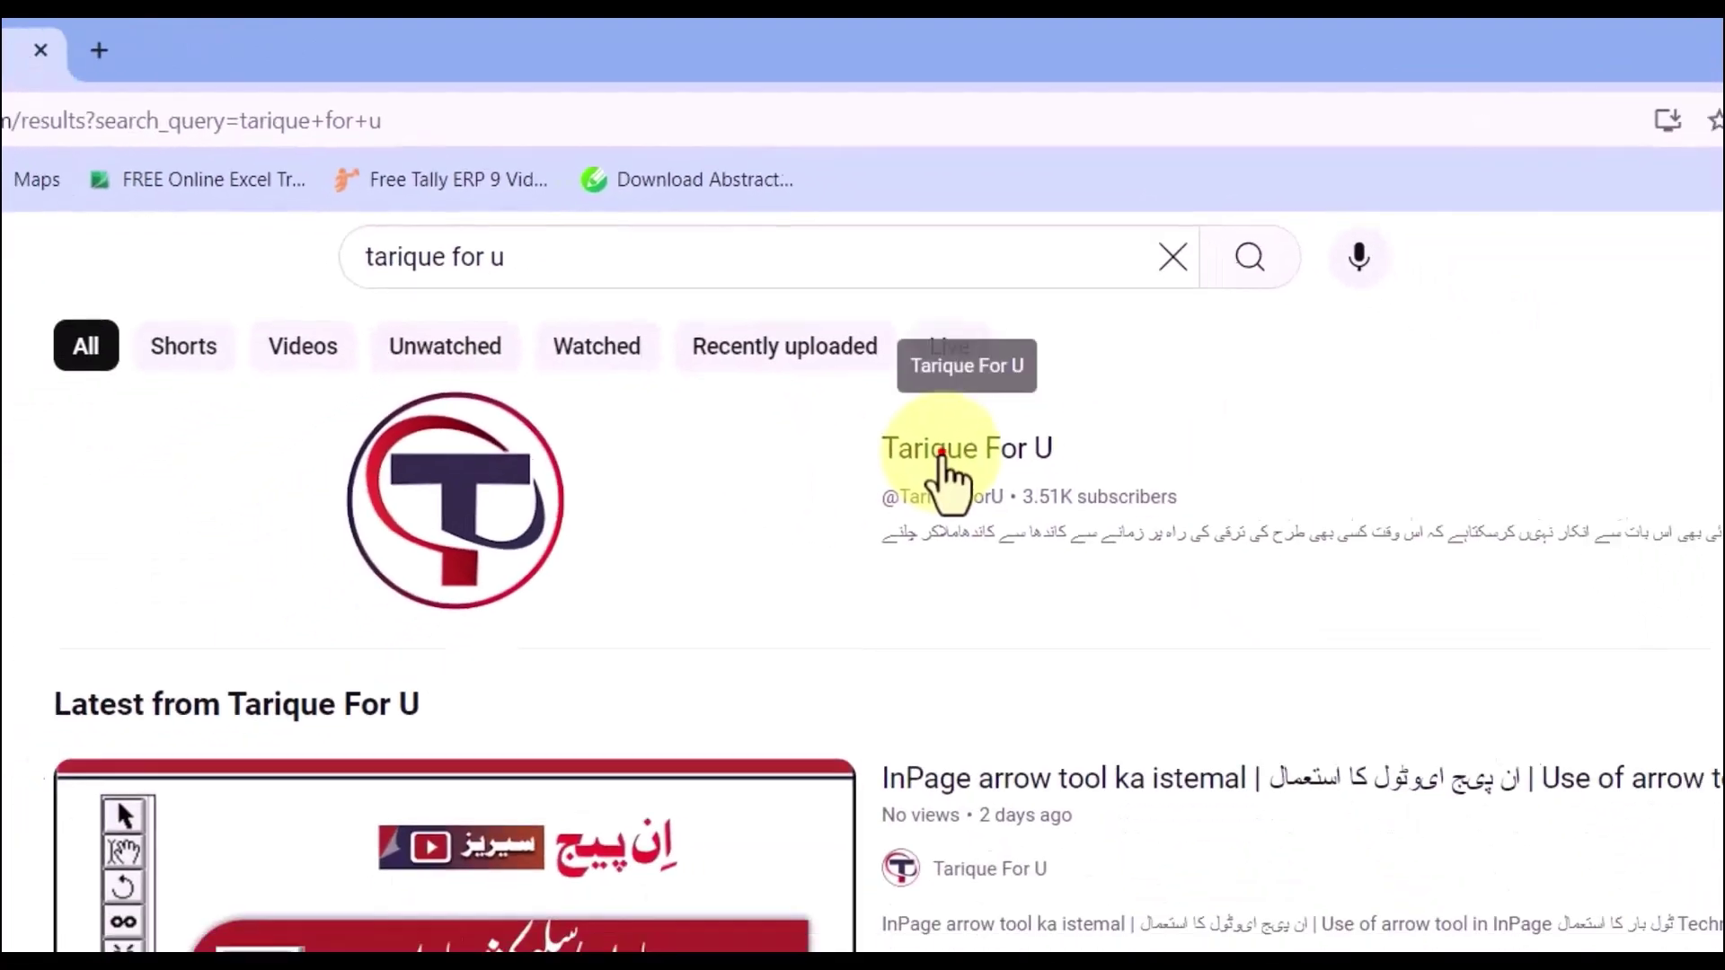
click(939, 452)
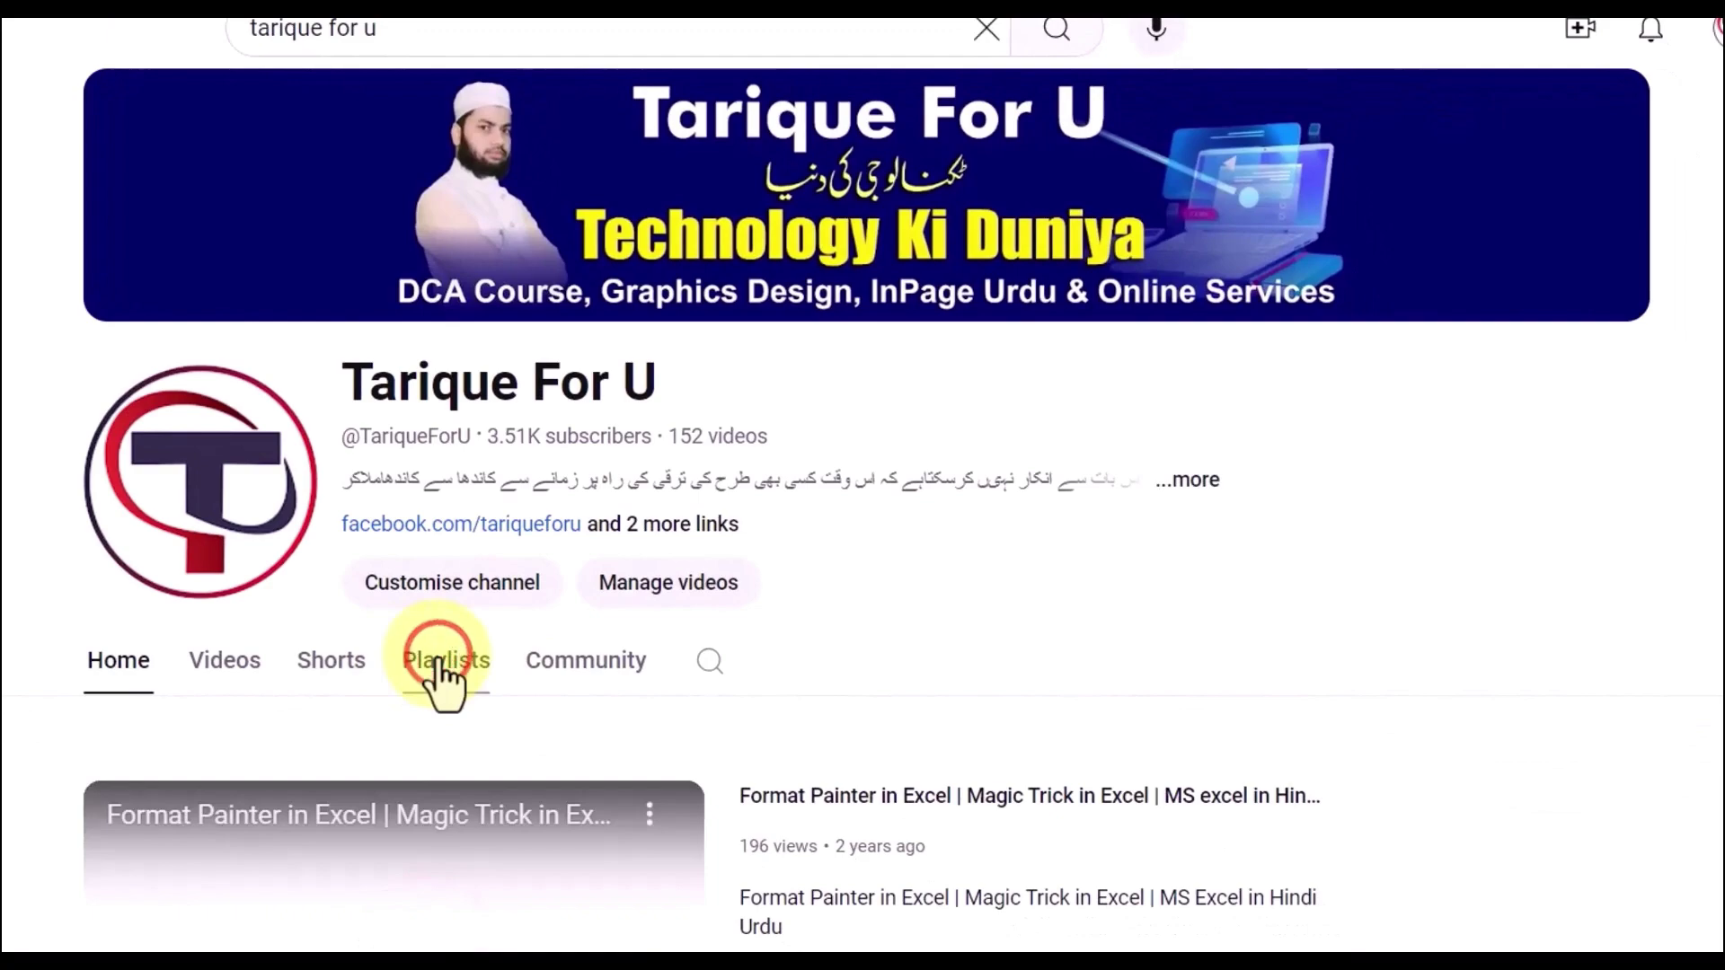
Open the "InPage Urdu course" playlist from the channel's playlists and look through its lesson list
click(440, 669)
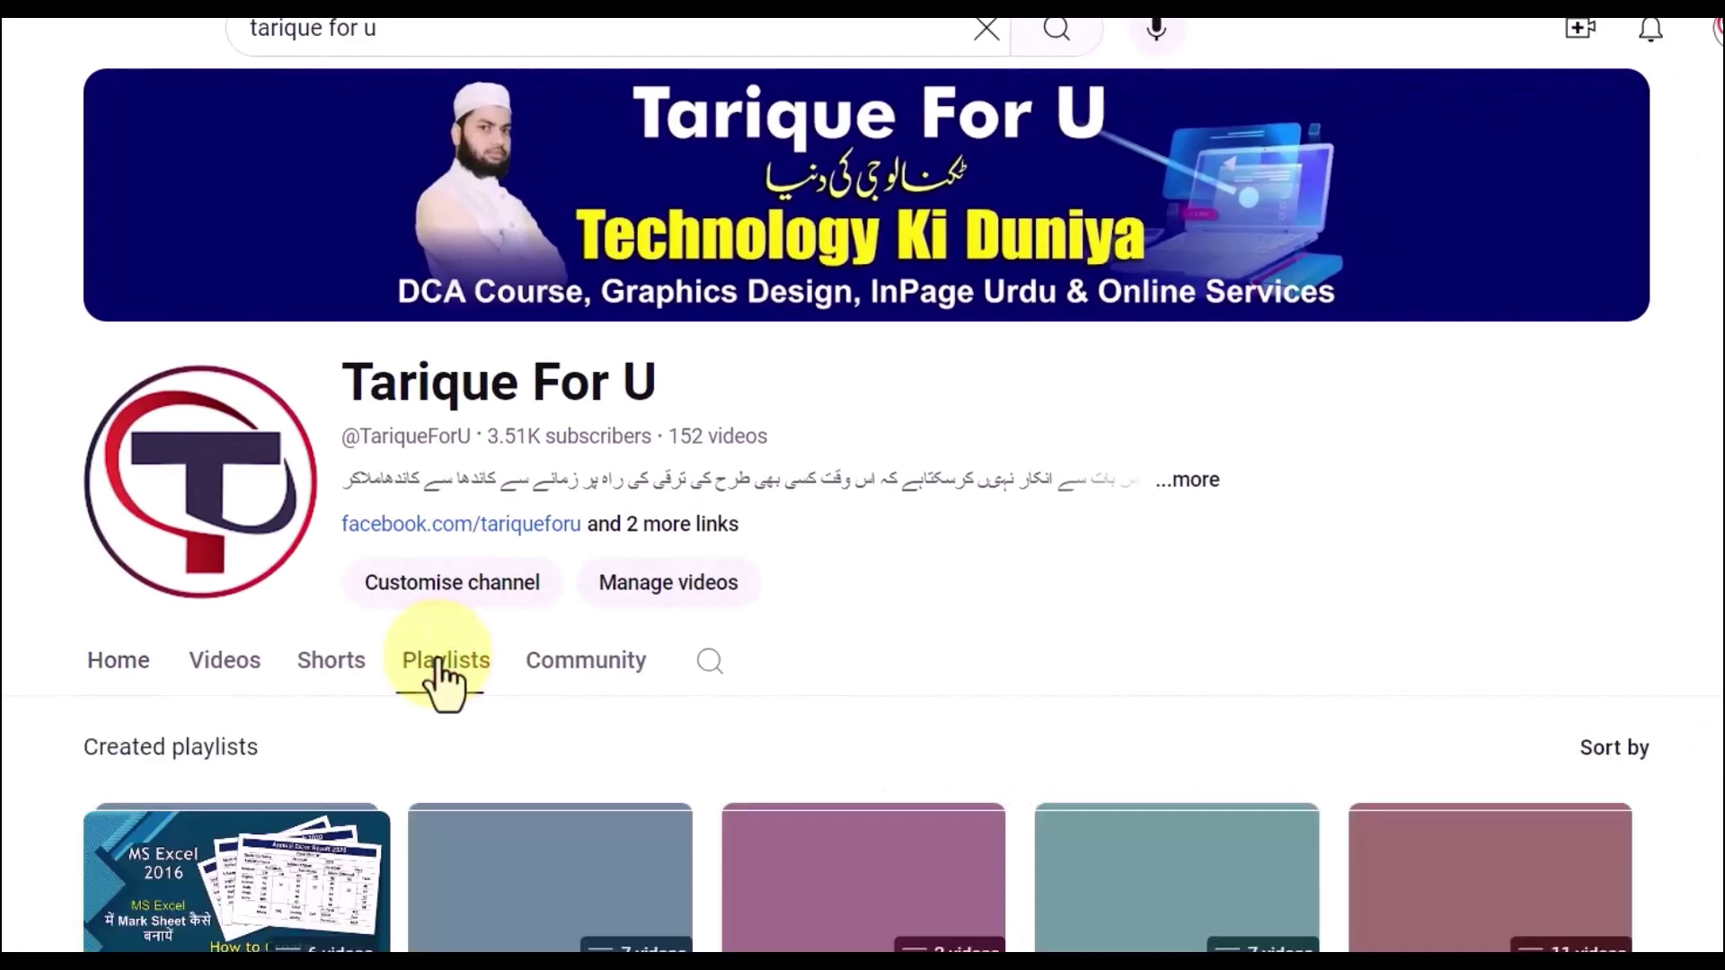
scroll(886, 618, down, 3)
scroll(885, 616, down, 3)
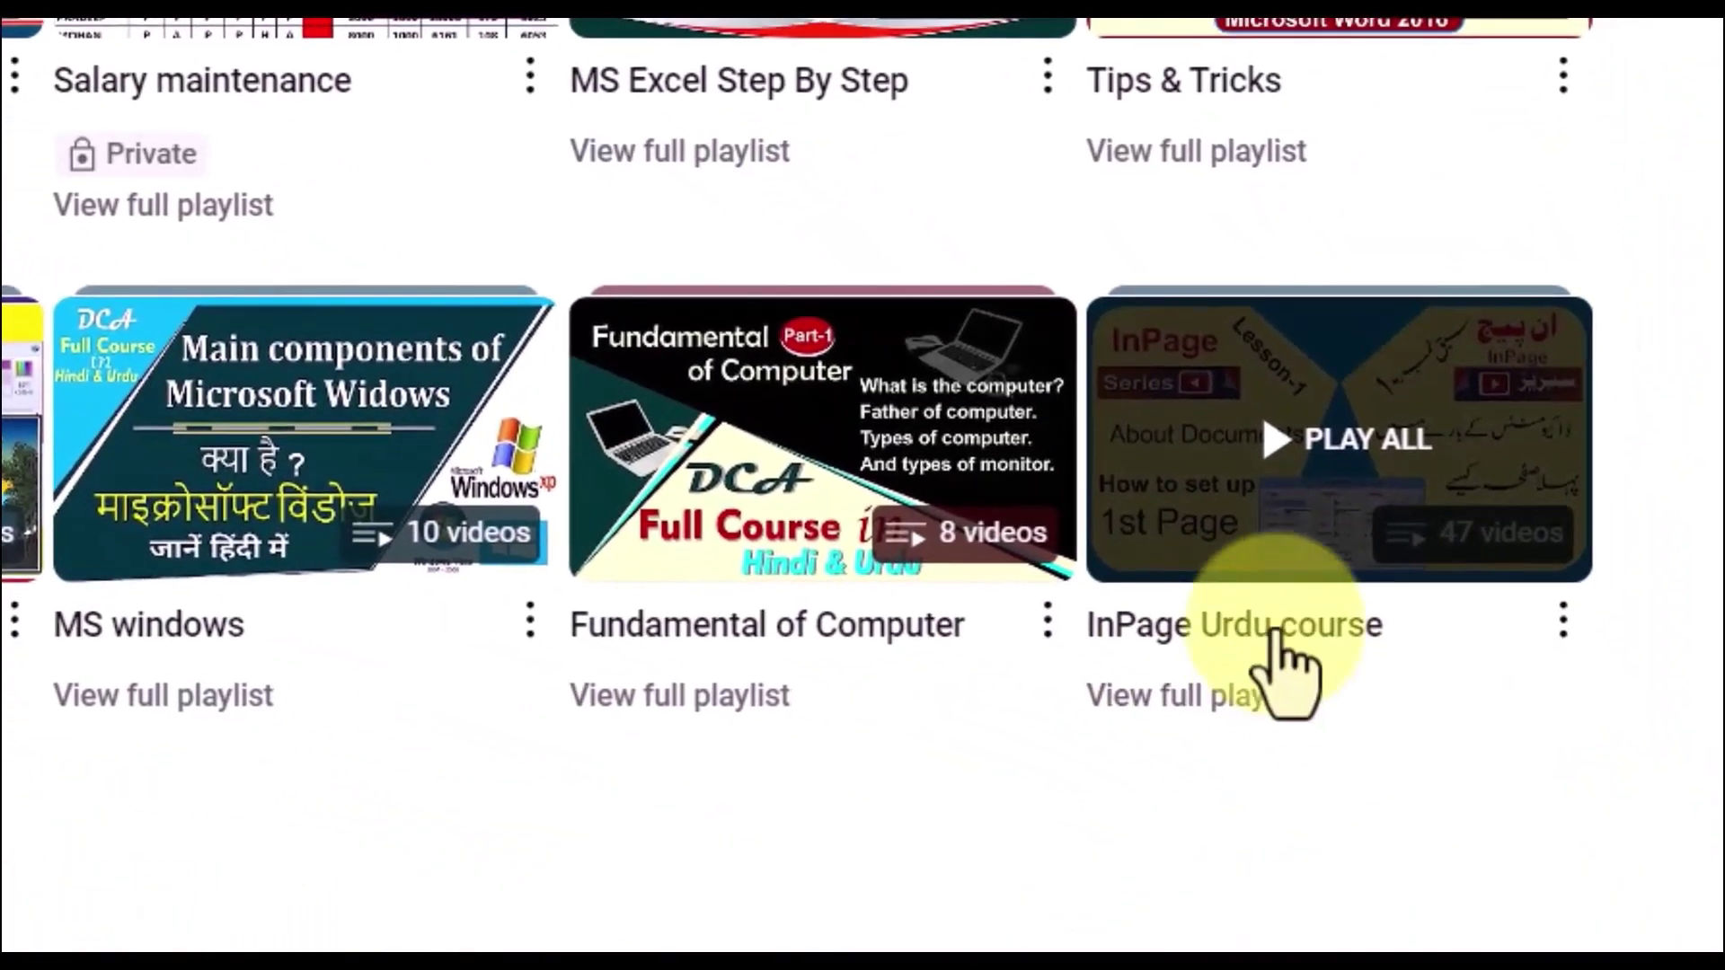
click(1276, 632)
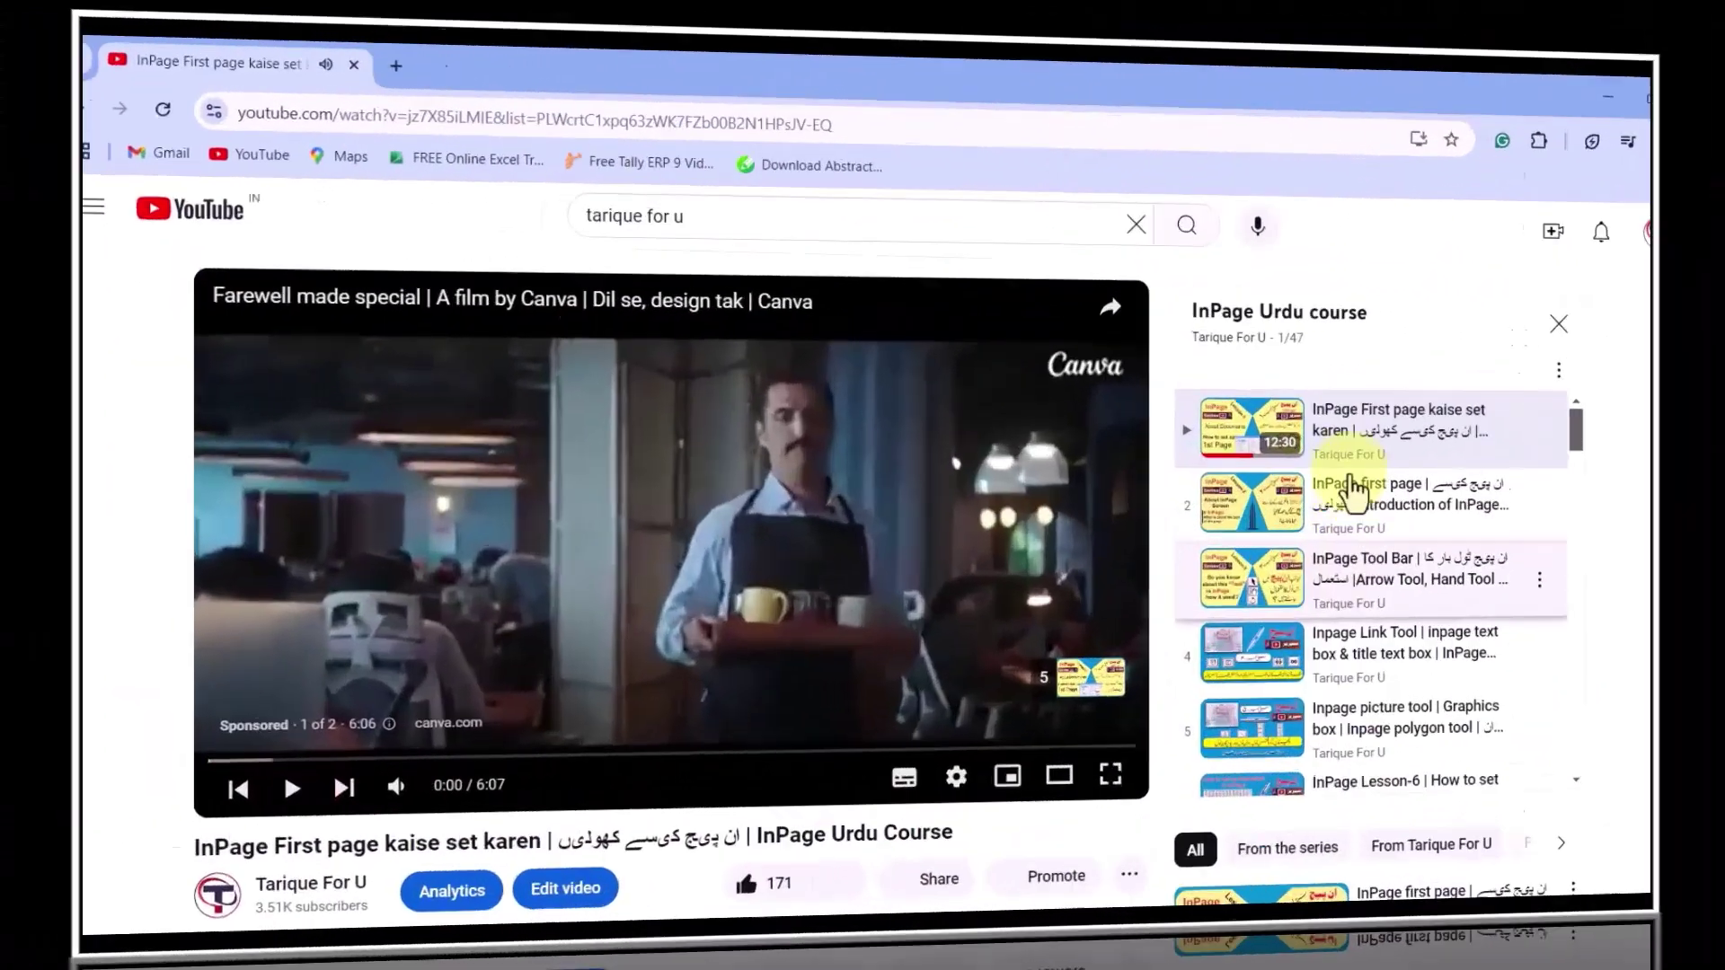
scroll(1361, 530, down, 5)
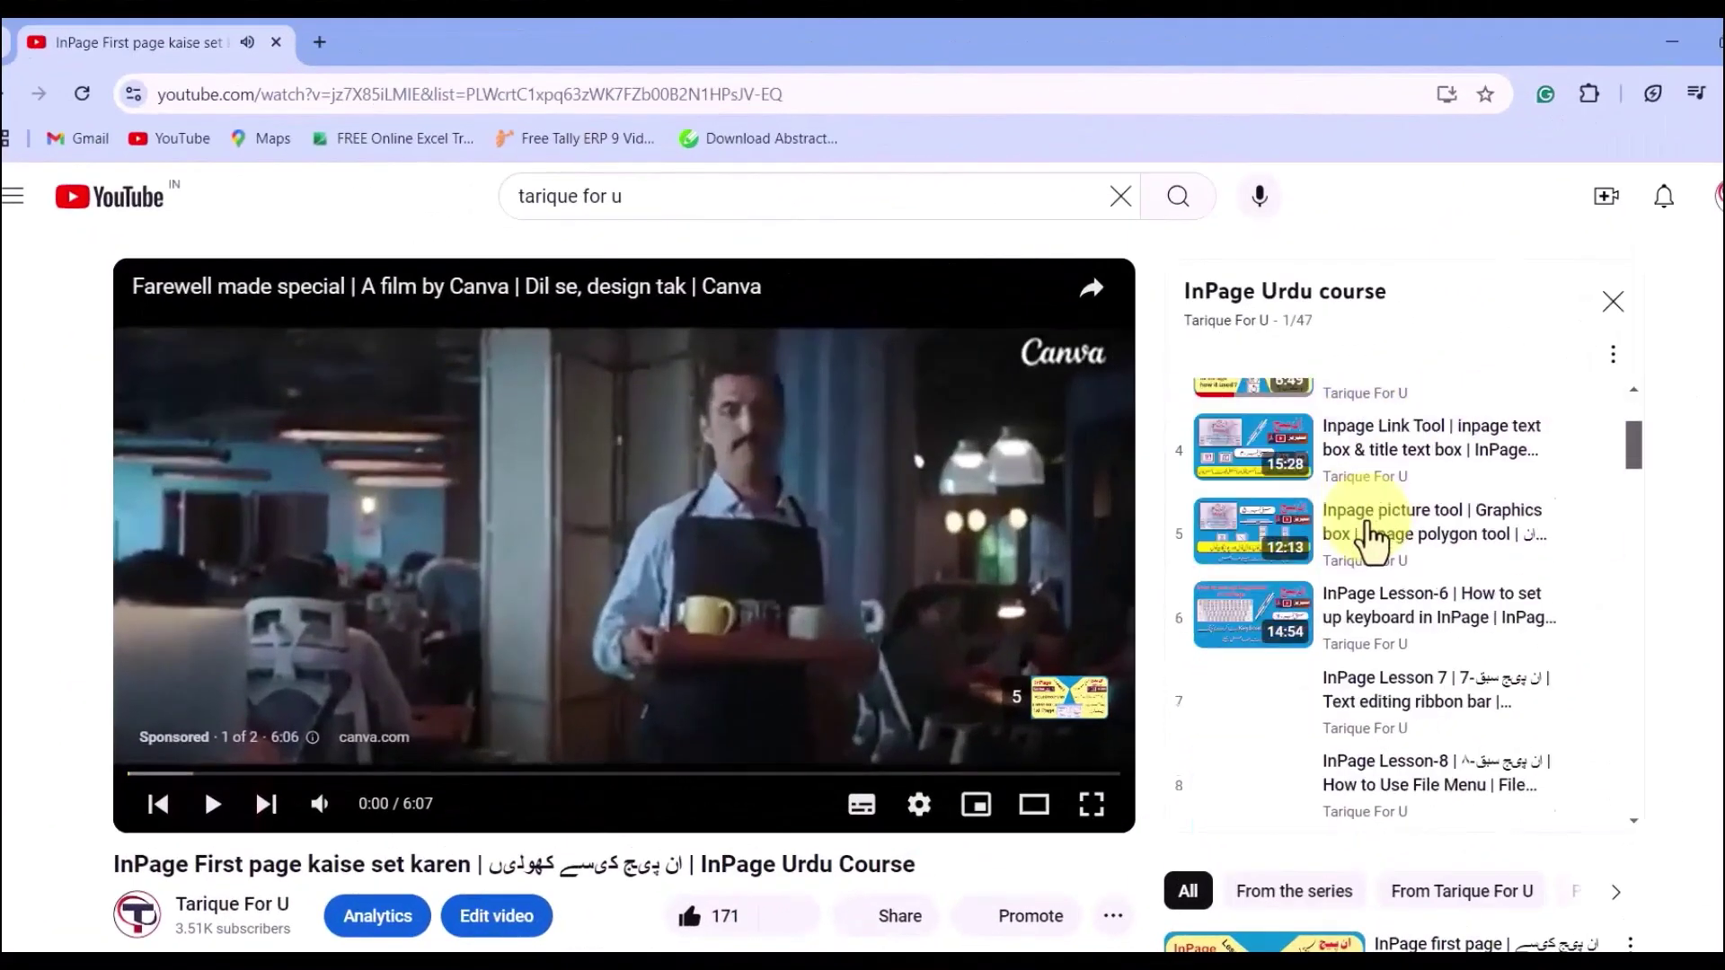
scroll(1363, 512, up, 5)
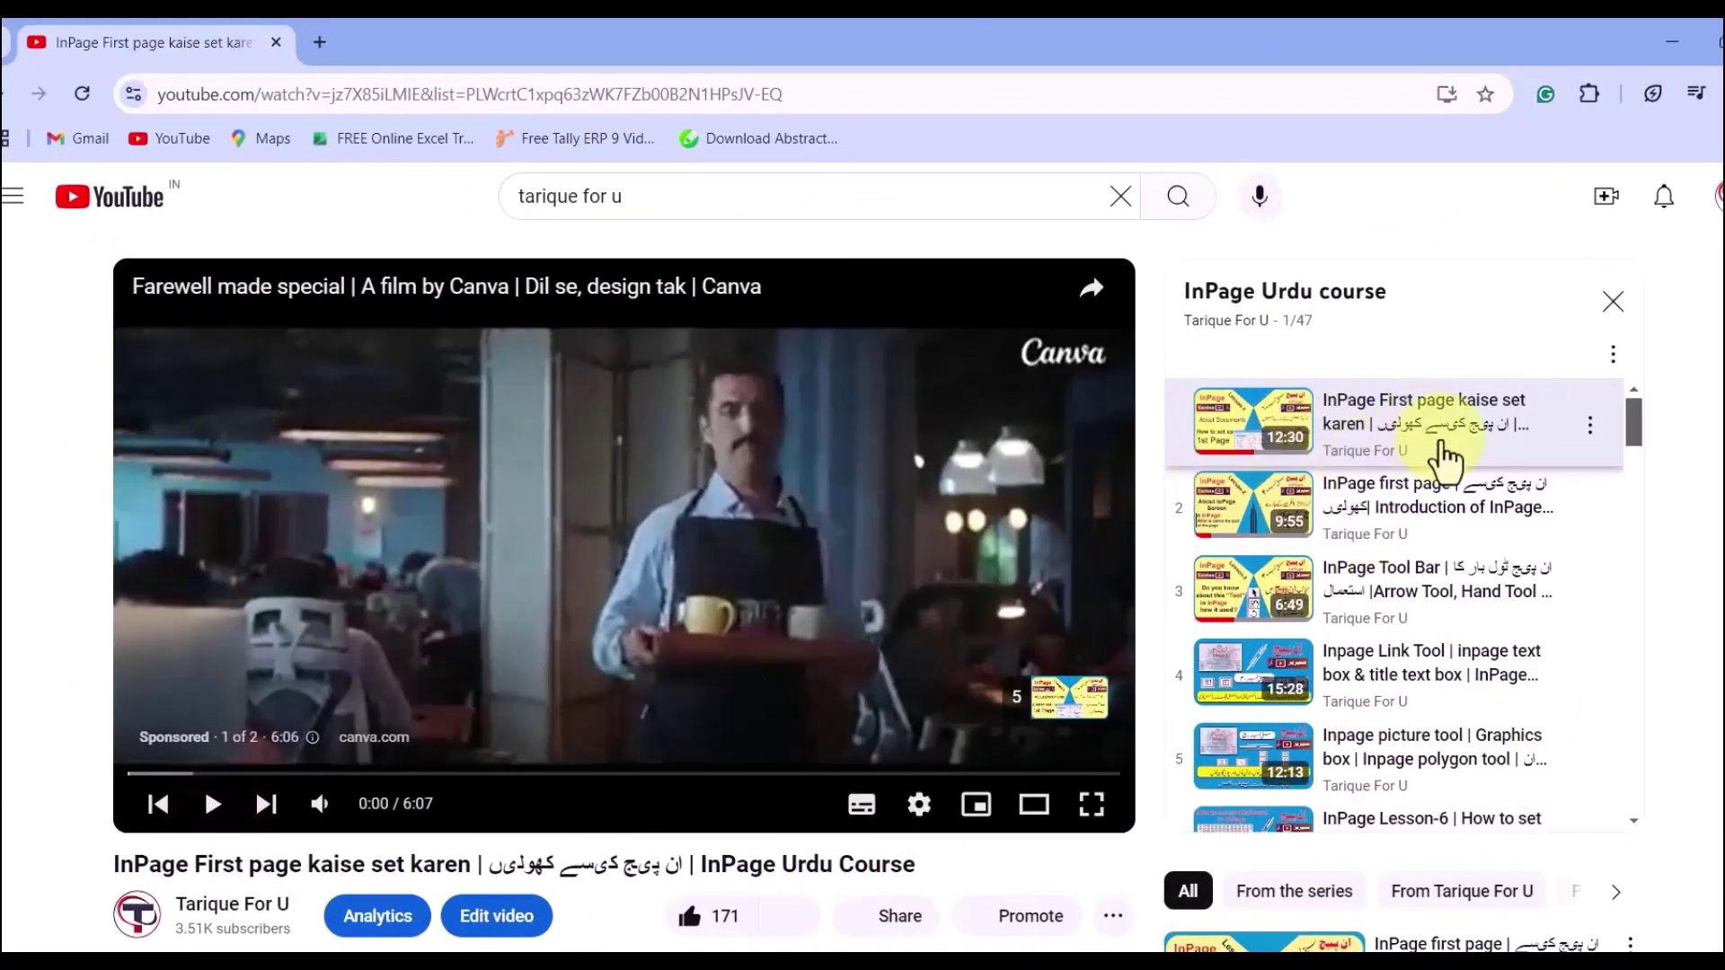
scroll(1388, 519, down, 5)
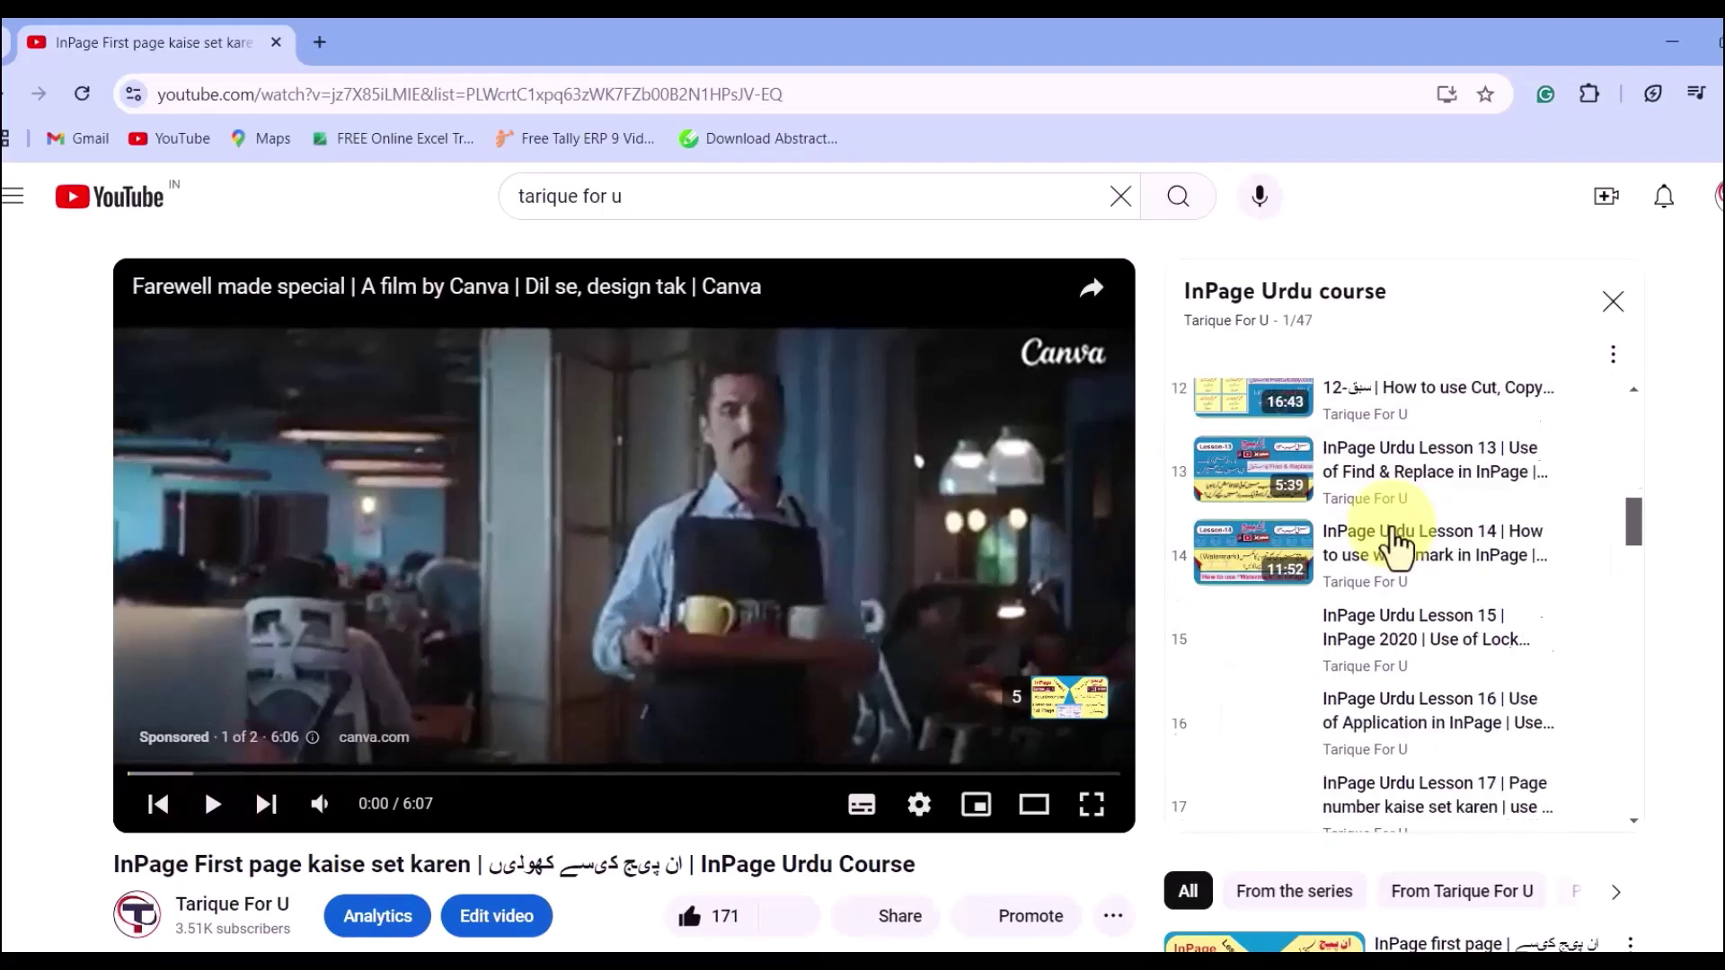
scroll(1396, 543, down, 5)
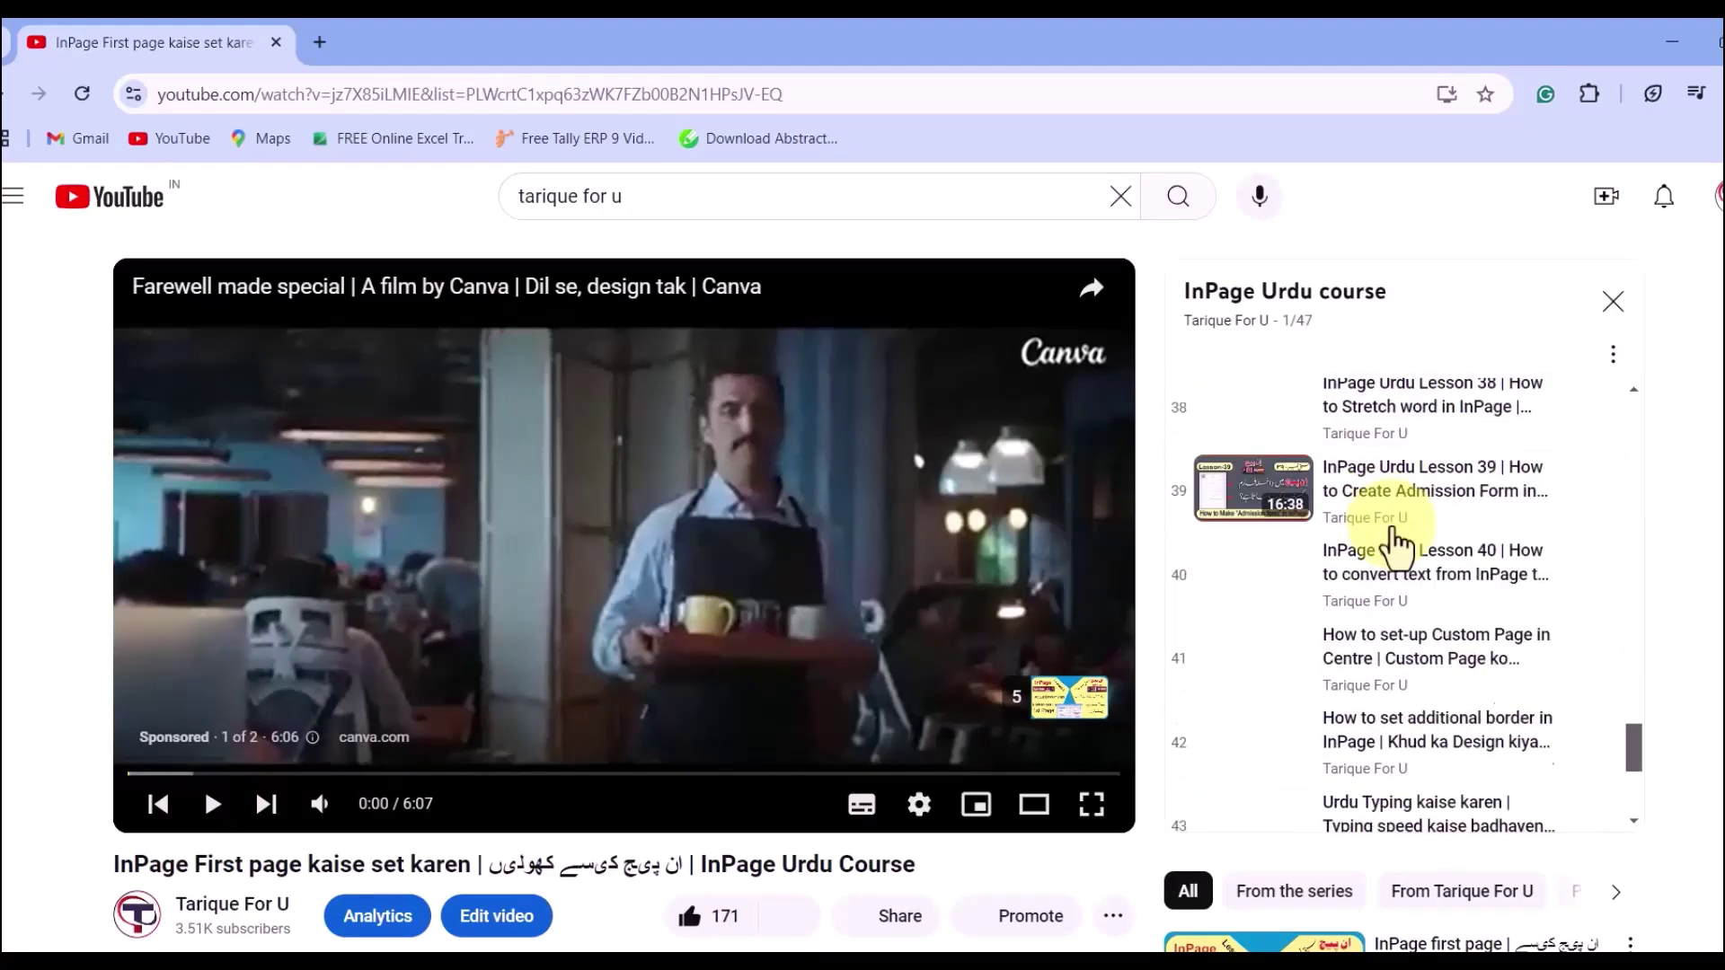